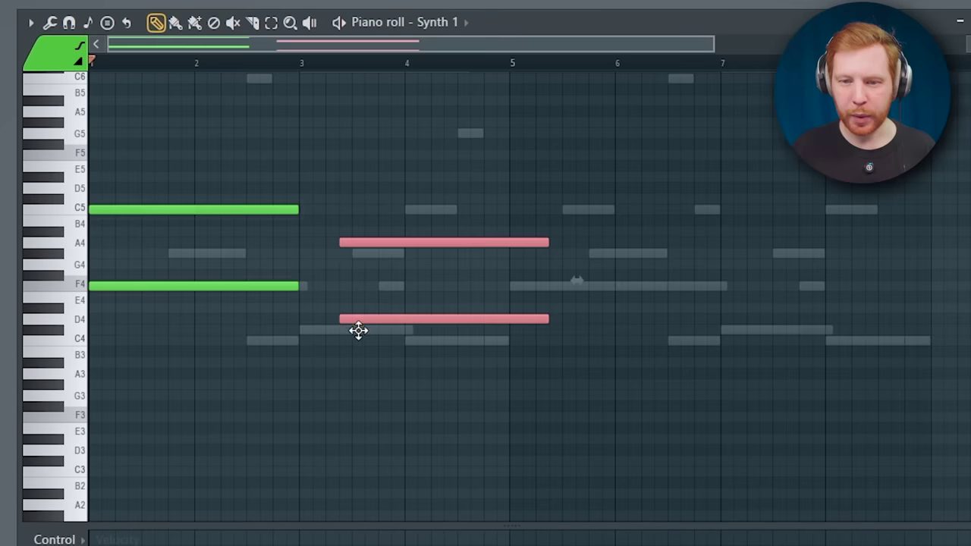
Move the copied two-note chord to the start of bar 3 on C#4 and G#4.
drag(358, 331, 319, 336)
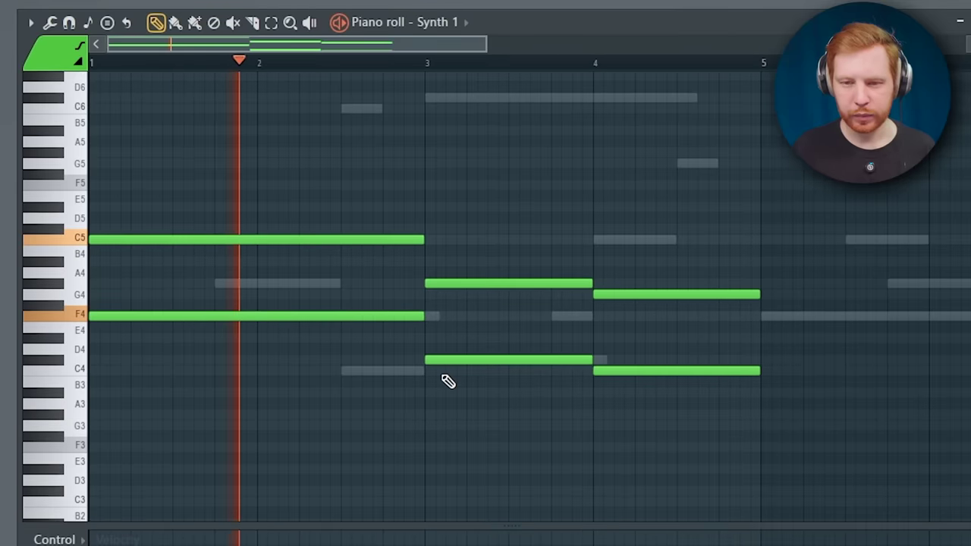
Try the whole chord progression one octave higher, then return it to its original octave and play it.
key(ctrl+a)
key(ctrl+Up)
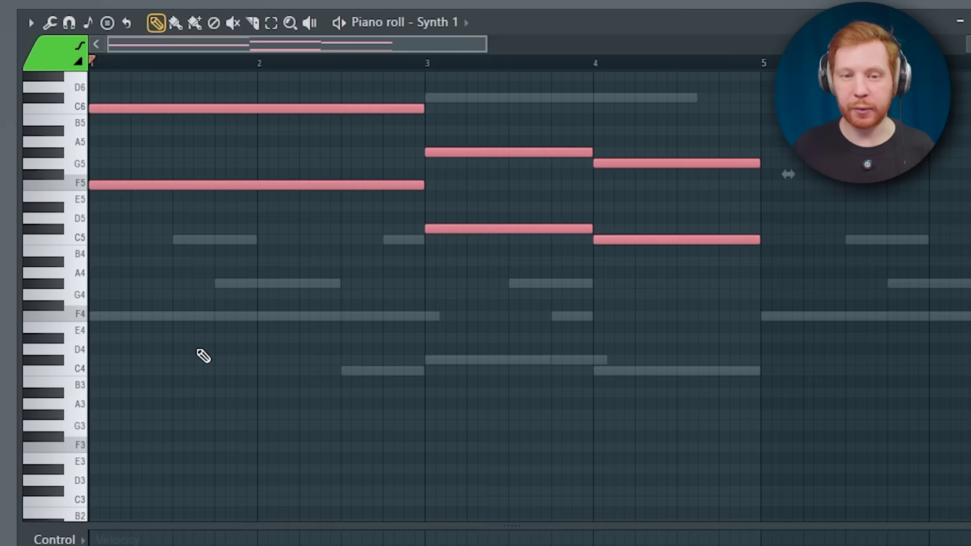
key(ctrl+Down)
key(space)
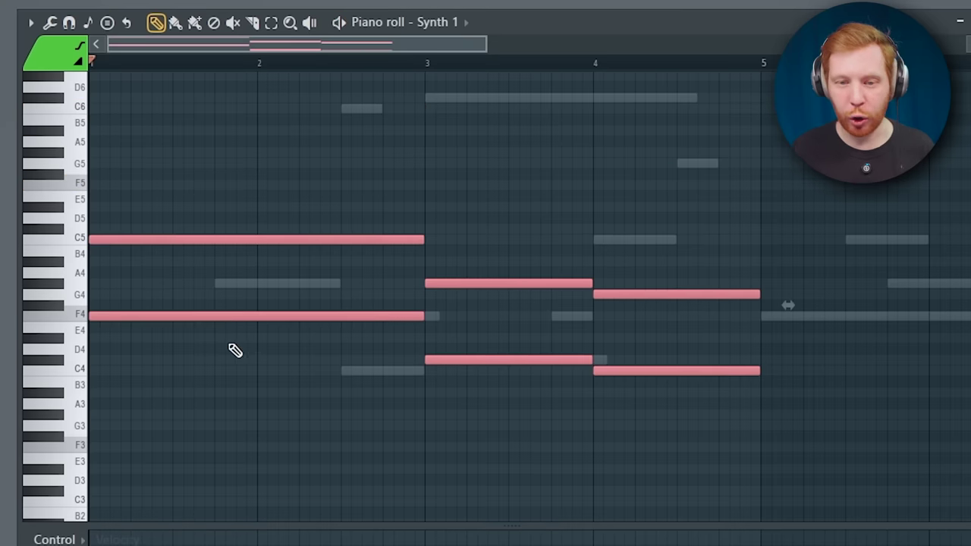
Select the opening F4 and C5 chord and chop it into a rhythm of shorter repeated notes.
ctrl+scroll(236, 350, up, 3)
drag(638, 166, 636, 269)
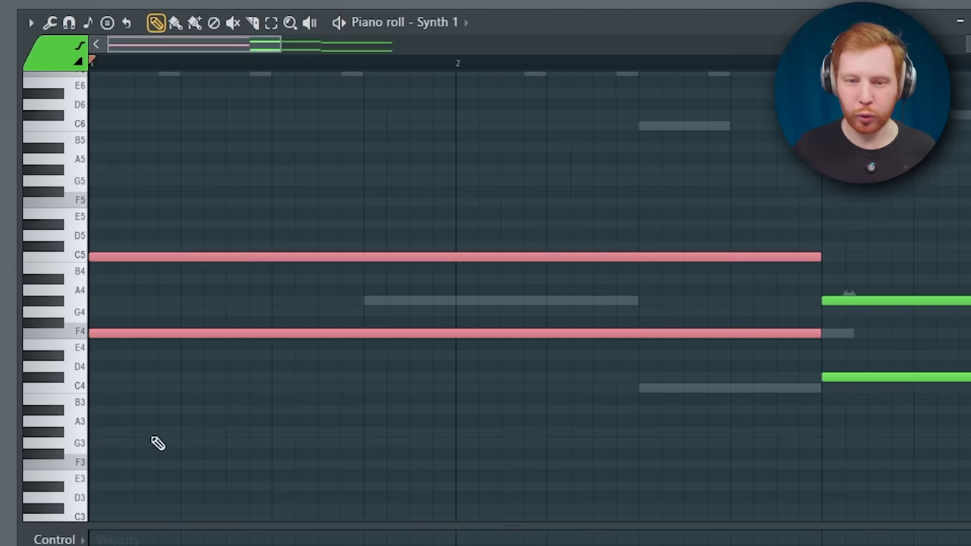
ctrl+scroll(194, 269, up, 2)
key(e)
drag(162, 245, 163, 410)
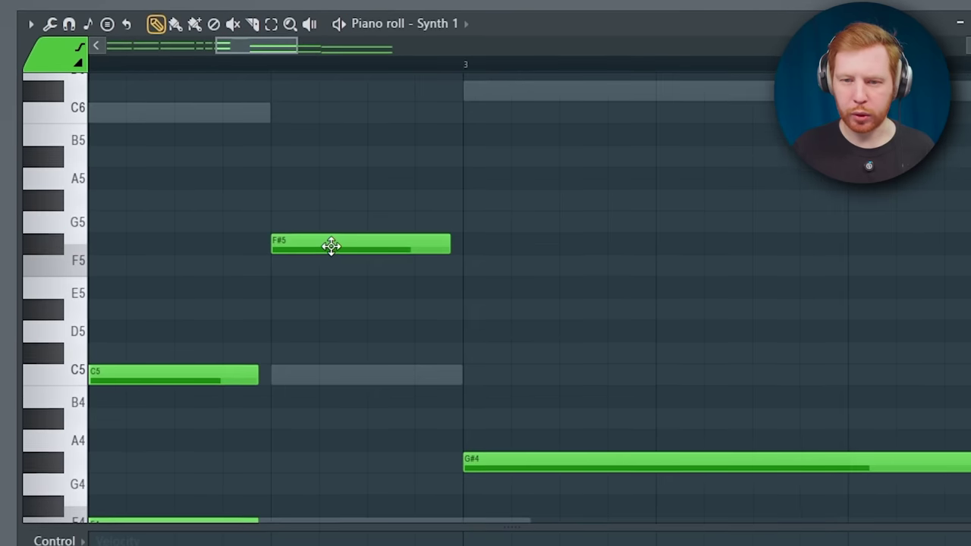
Add a short descending run of F5, C5, F4 and C4 at the end of bar 2 and play it back.
mouse_move(329, 245)
mouse_down()
mouse_move(332, 188)
mouse_move(329, 240)
mouse_up()
drag(322, 304, 322, 369)
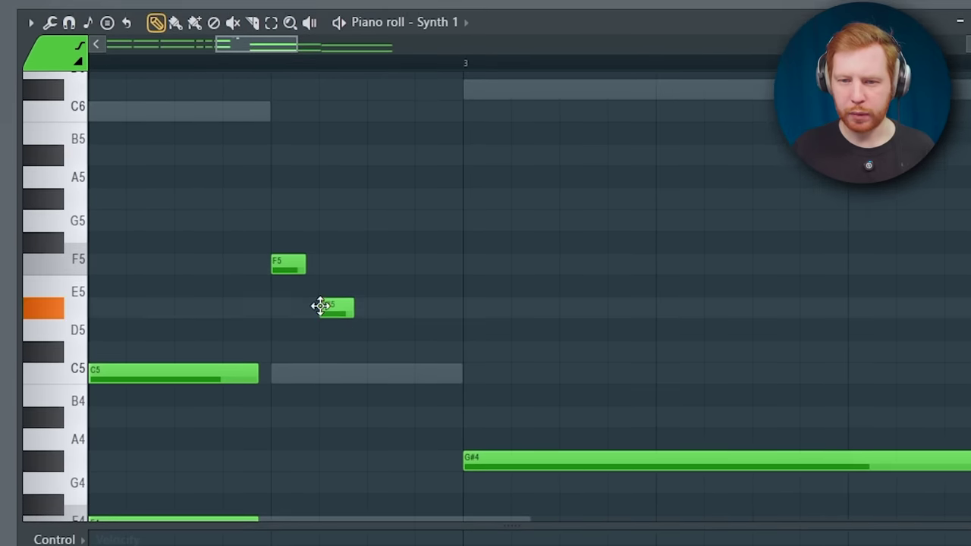
scroll(364, 327, down, 3)
click(373, 329)
scroll(425, 364, down, 1)
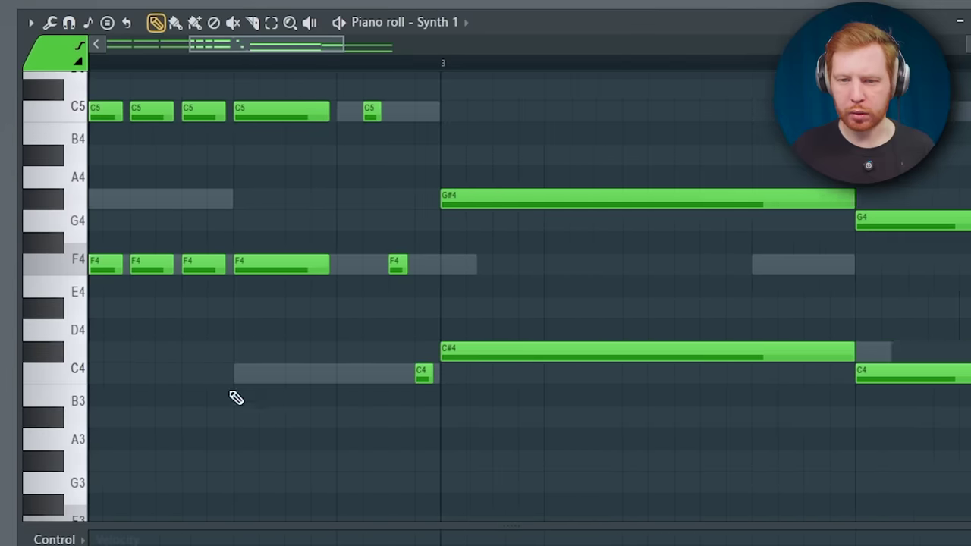
key(space)
scroll(448, 405, up, 2)
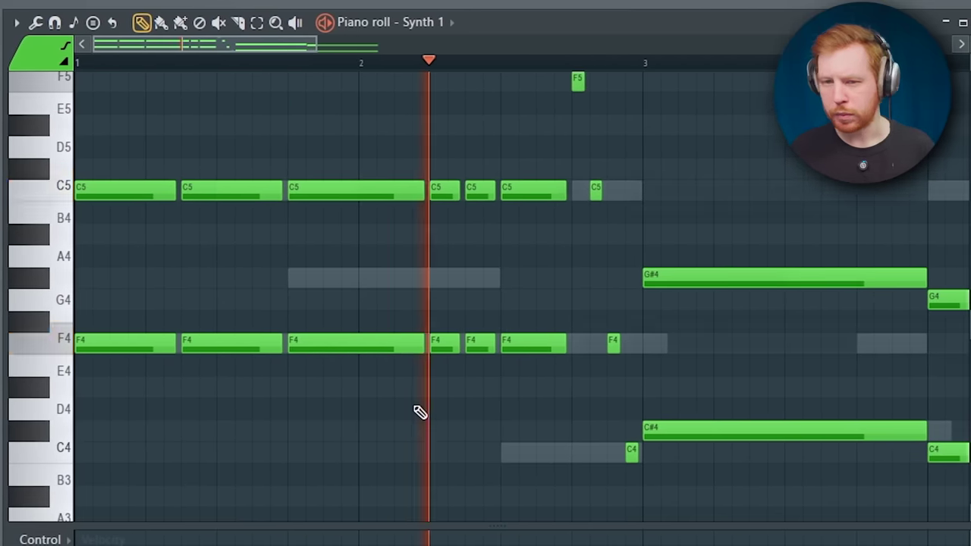
key(space)
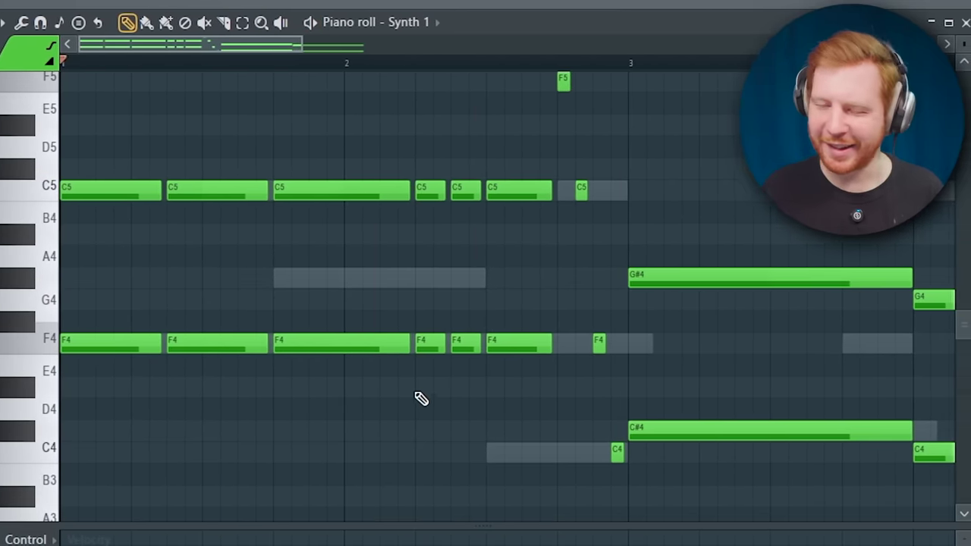
Transpose all the notes in bars 1 and 2 up one octave and play them back.
drag(613, 488, 52, 69)
scroll(640, 271, up, 1)
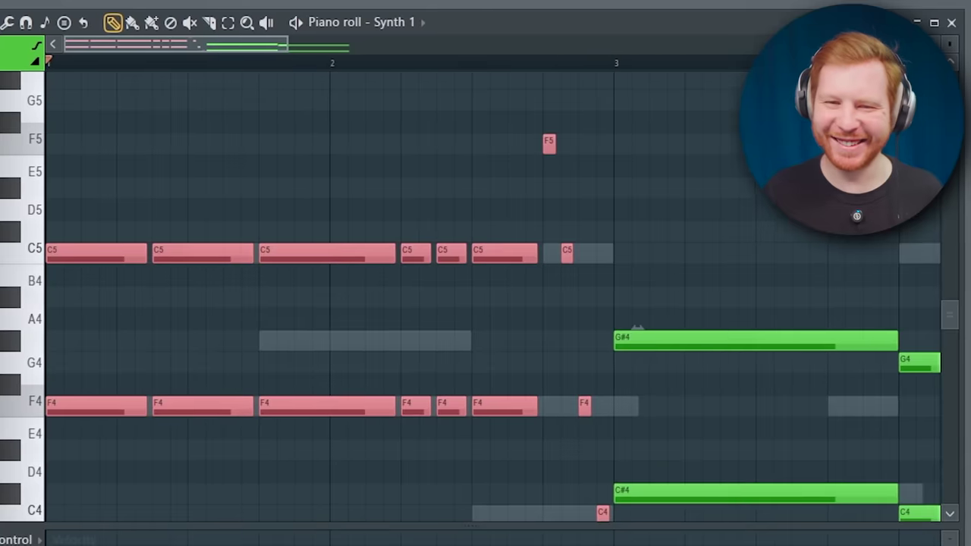
key(ctrl+Up)
key(space)
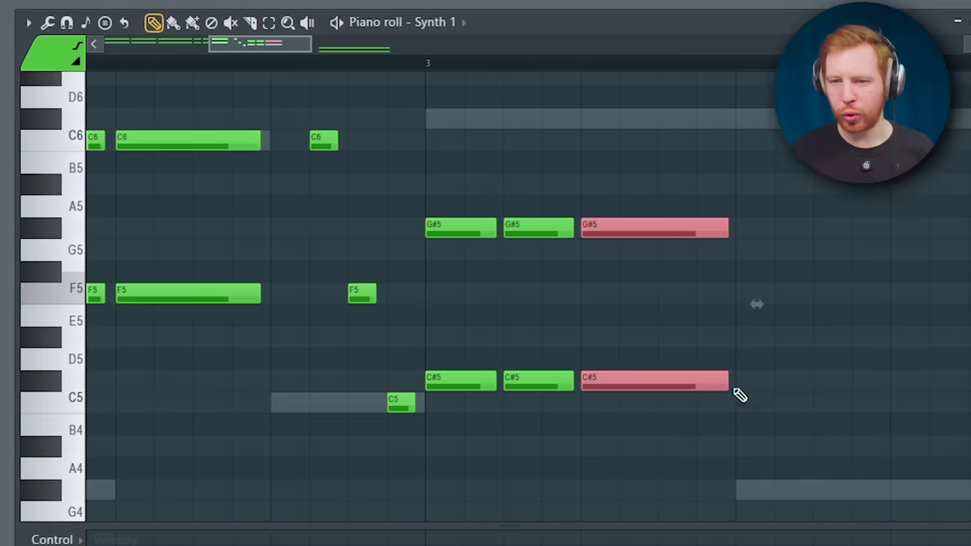
Duplicate the last C#5 and G#5 chord hit twice to fill bar 3, and play the result.
drag(506, 315, 99, 281)
key(space)
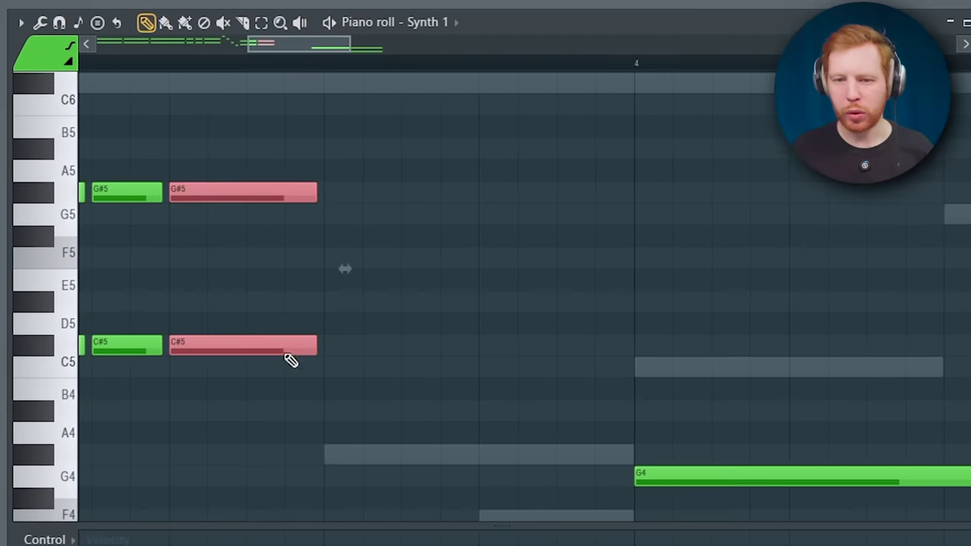
key(ctrl+b)
key(ctrl+b)
scroll(455, 410, down, 2)
key(space)
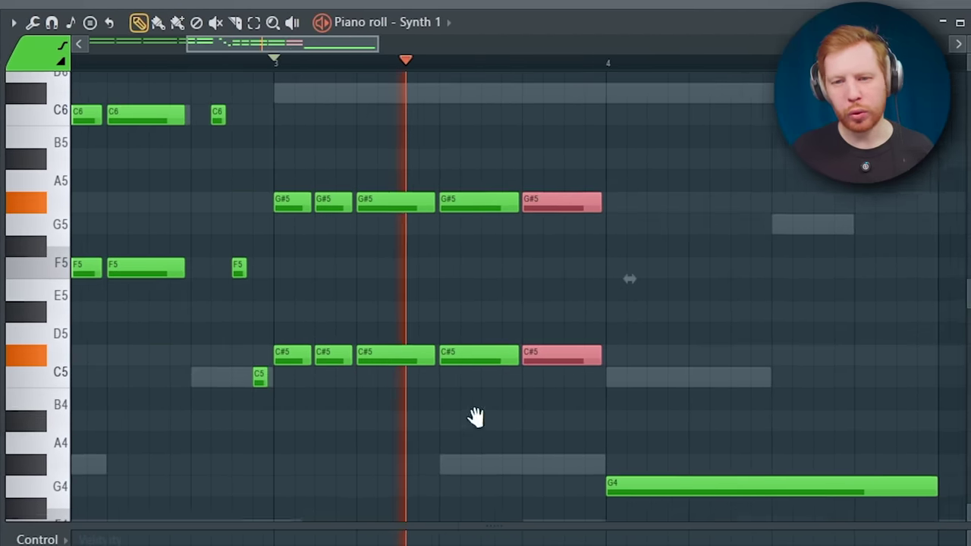
Transpose the C4 and G4 chord in bar 4 up one octave, chopped into a repeated rhythm, and play it back.
drag(484, 415, 228, 288)
key(space)
drag(476, 239, 579, 531)
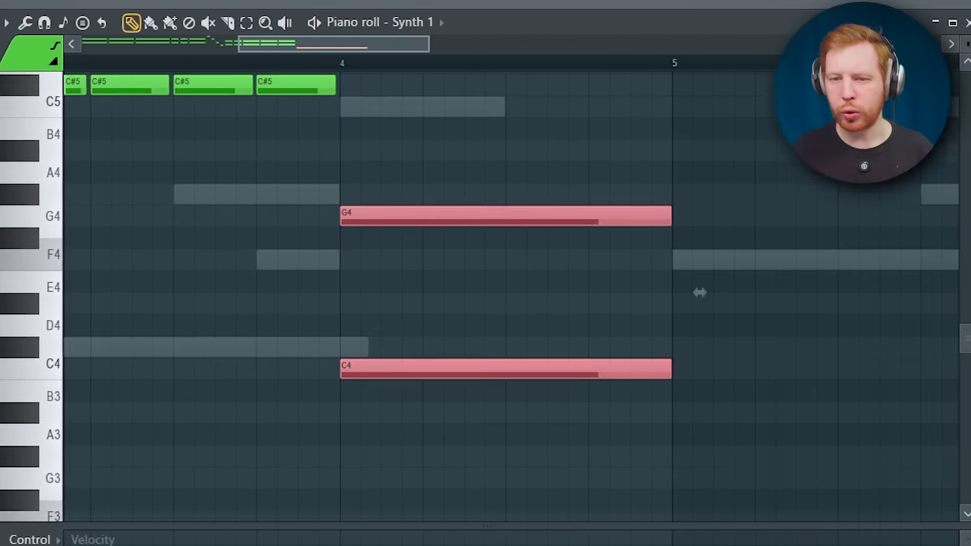
key(ctrl+Up)
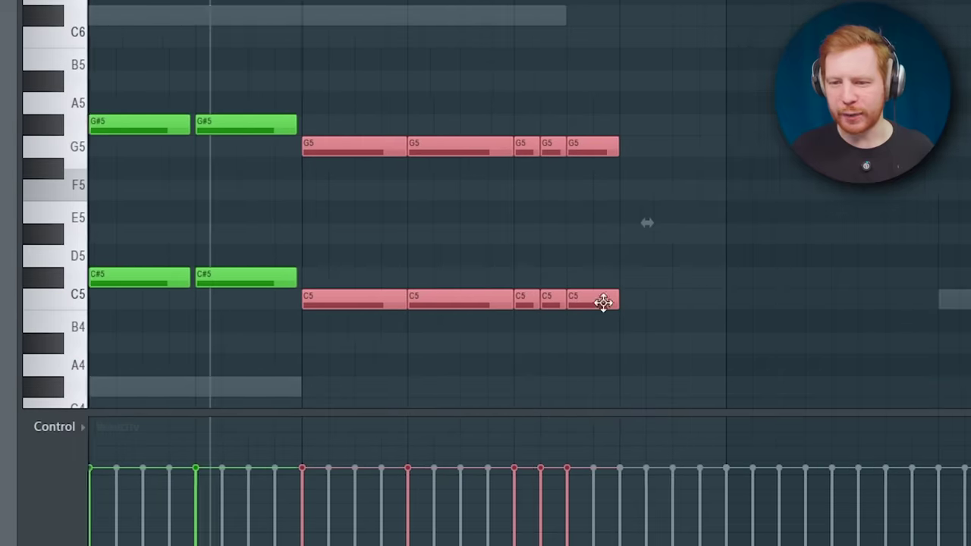
scroll(619, 304, up, 1)
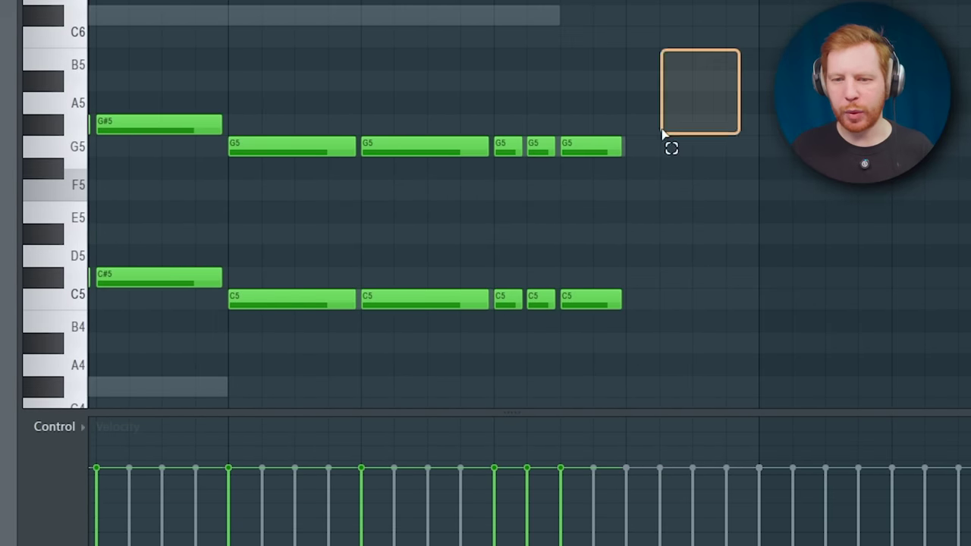
drag(662, 134, 250, 307)
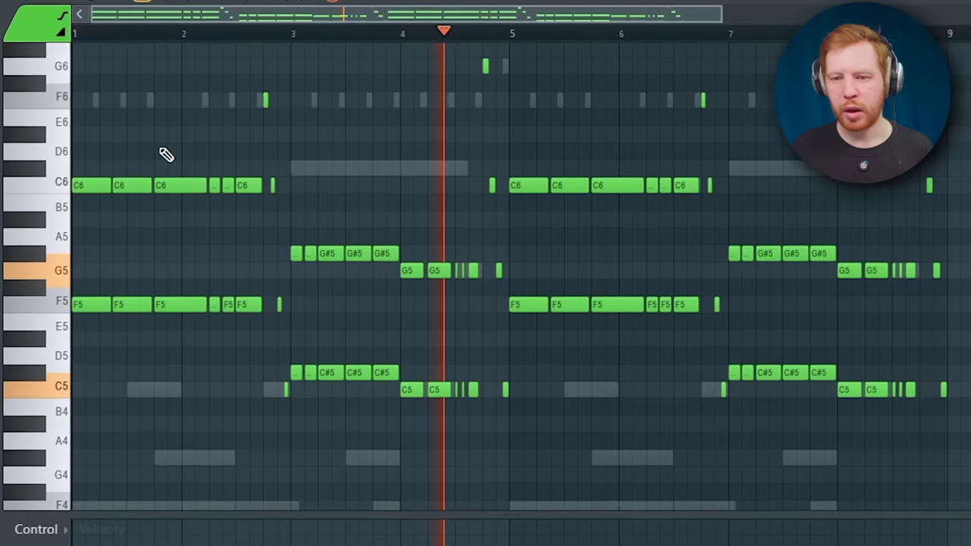
key(space)
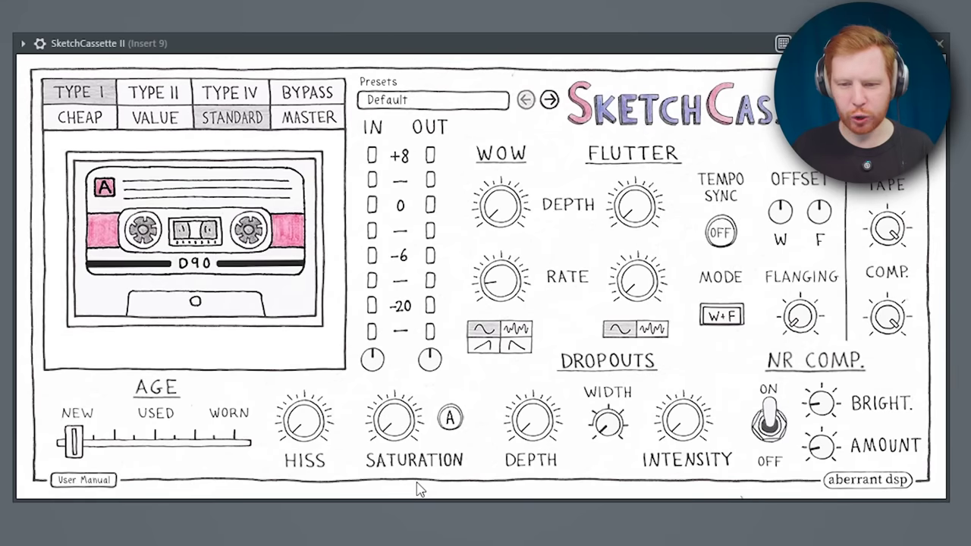
Switch the cassette emulation to Type IV tape and try the Master and Standard quality settings.
click(153, 93)
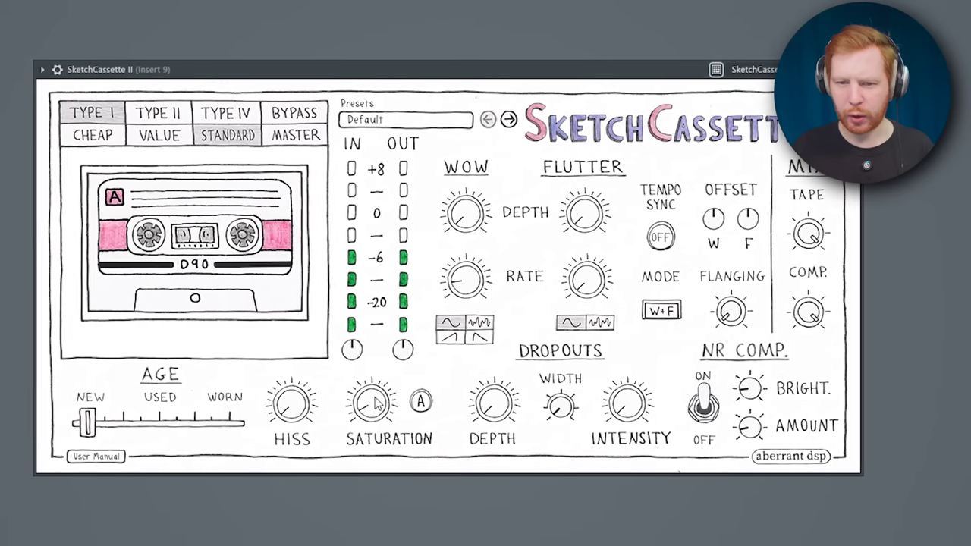
click(312, 142)
click(241, 113)
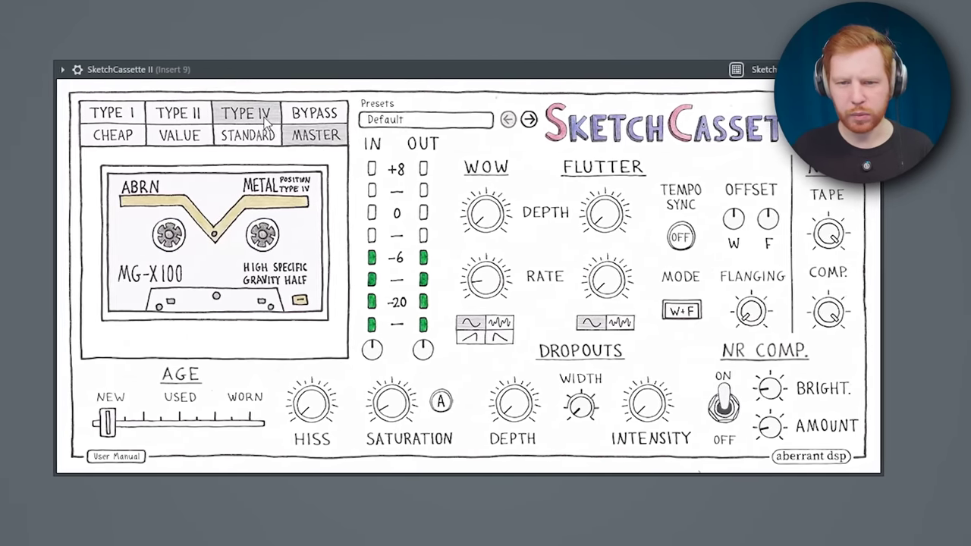
click(243, 135)
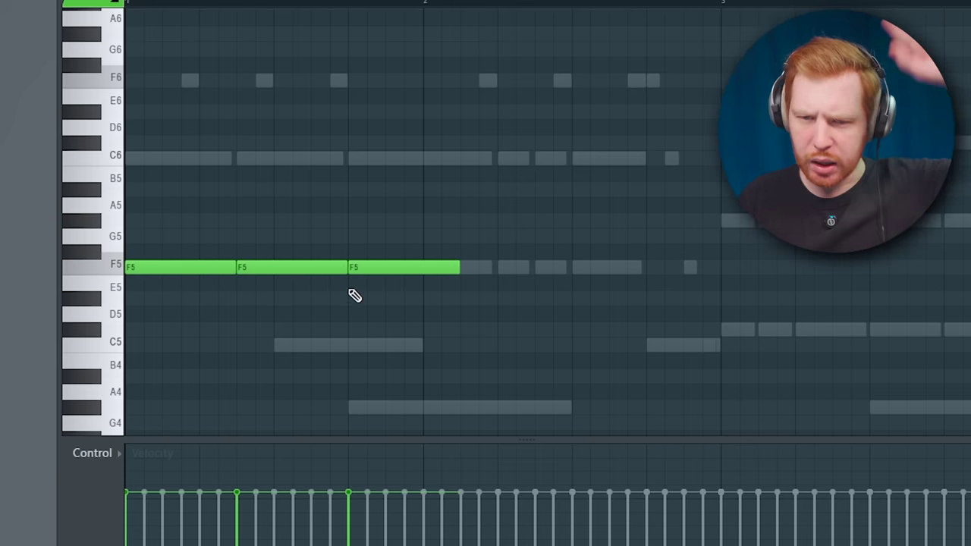
Extend the bass pattern through bar 2 with an F6 slide note and F6 hits, lowering the last note to F5.
scroll(376, 311, up, 3)
scroll(375, 321, down, 1)
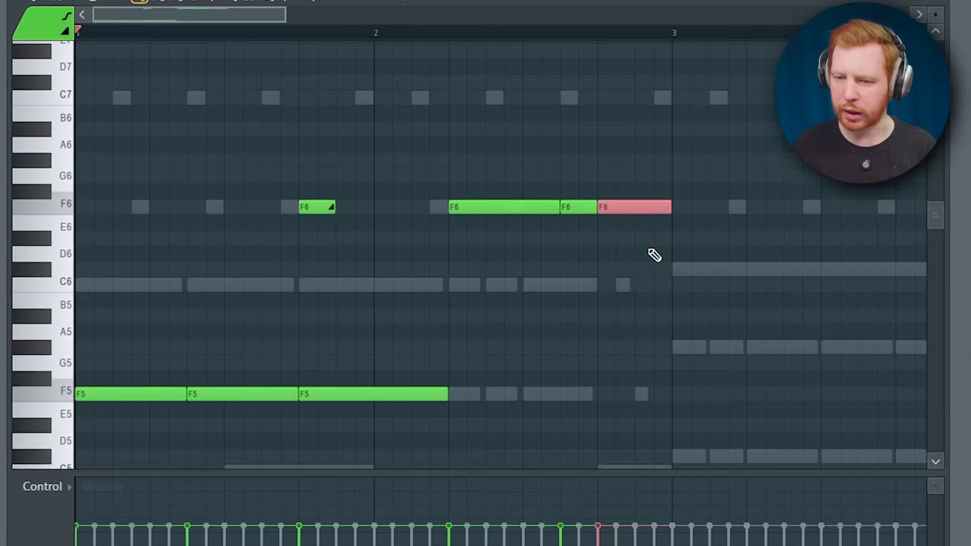
key(ctrl+Down)
key(space)
key(ctrl+d)
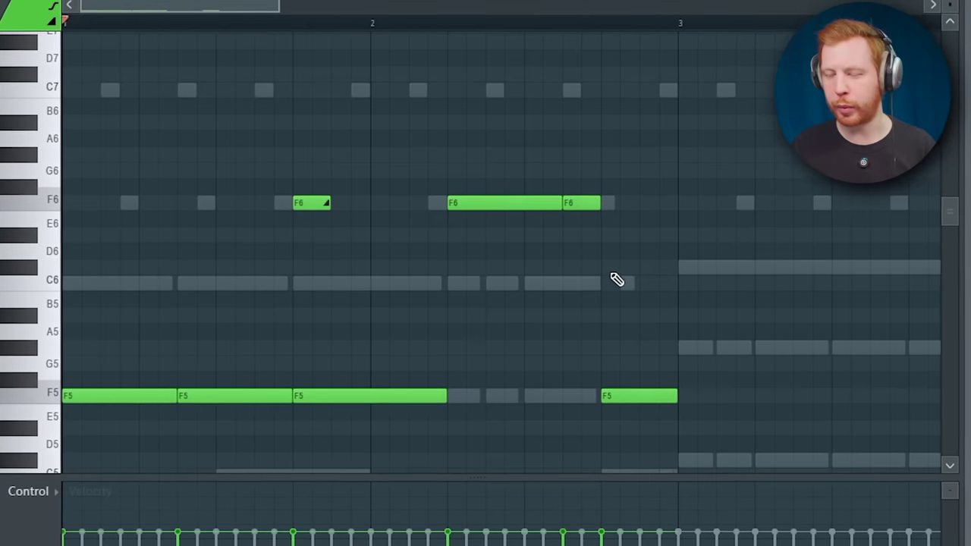
drag(639, 330, 651, 476)
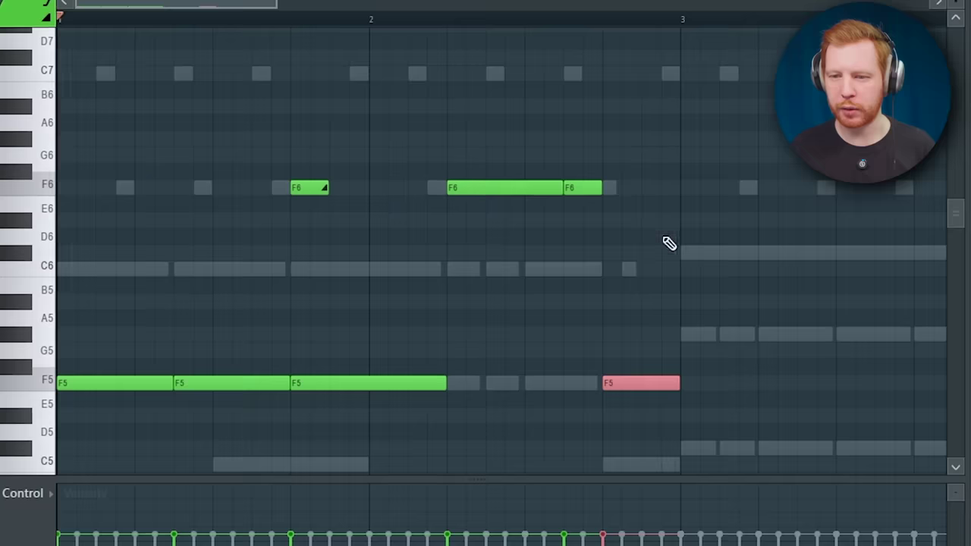
Add a C#6 slide note in bar 3 and a short C5 slide note at the start of bar 4.
scroll(667, 243, down, 2)
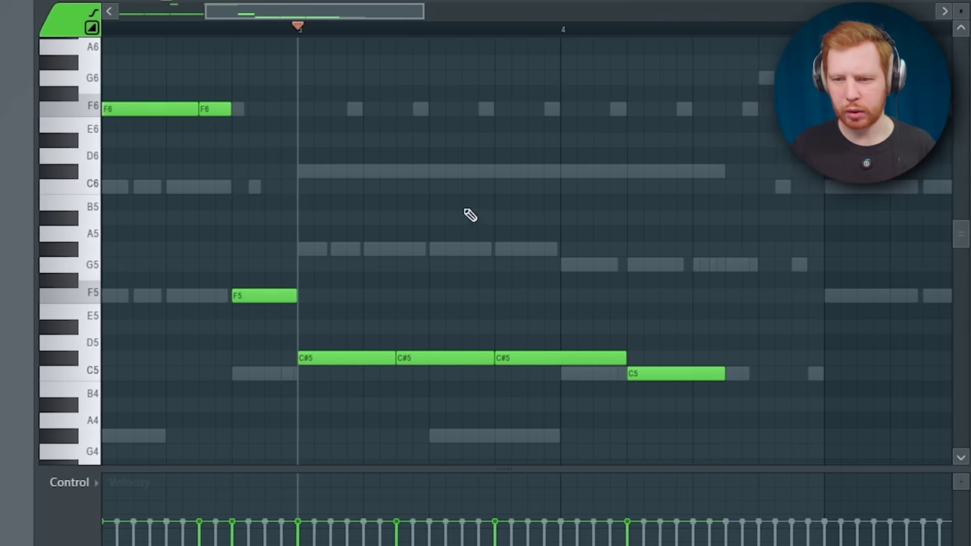
drag(605, 175, 522, 173)
click(612, 391)
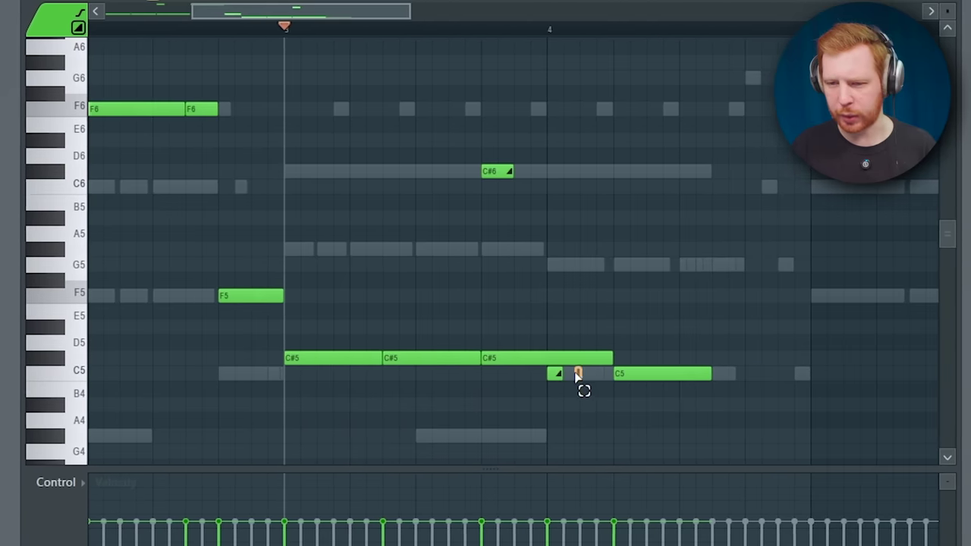
scroll(576, 394, up, 2)
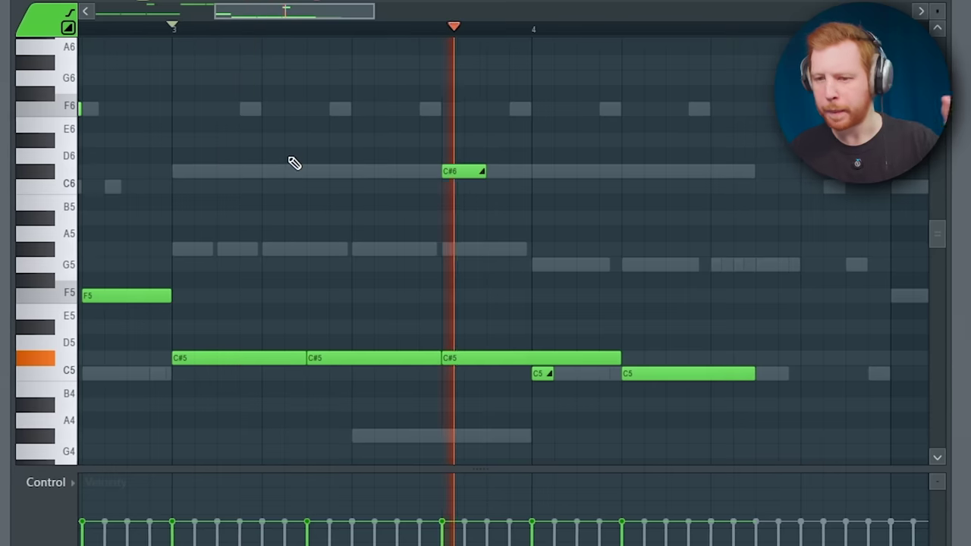
drag(777, 356, 431, 367)
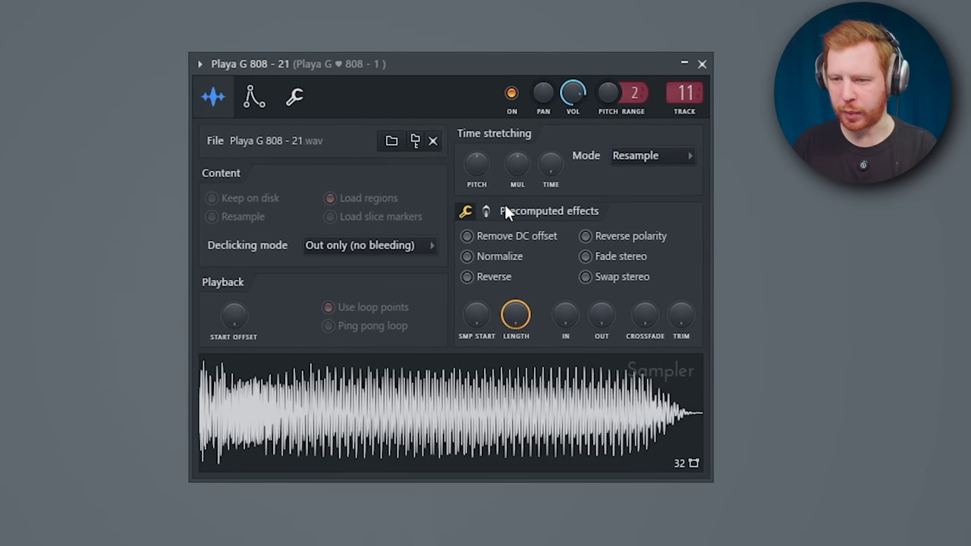
Set the Playa G 808 - 21 sample's filter type to HP and adjust its Mod X amount.
click(253, 95)
click(658, 322)
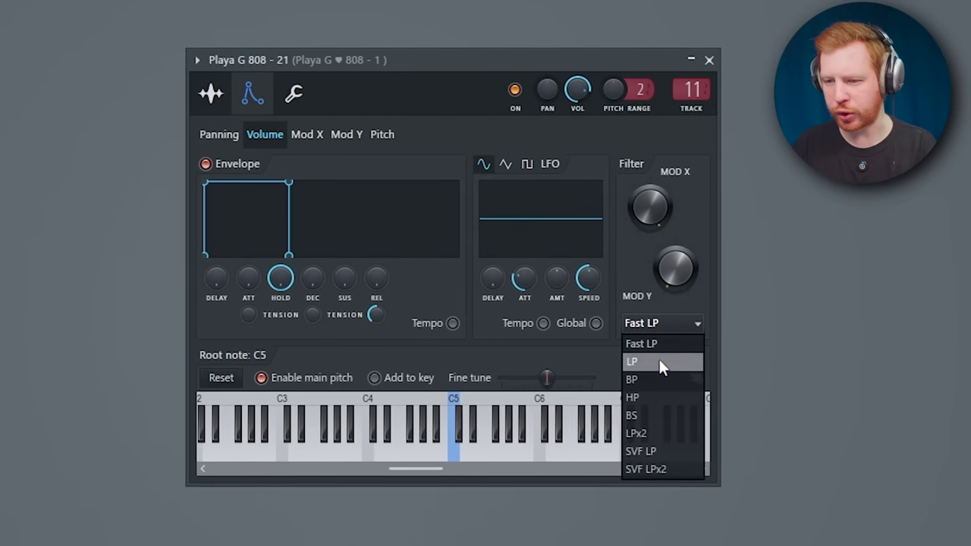
click(648, 397)
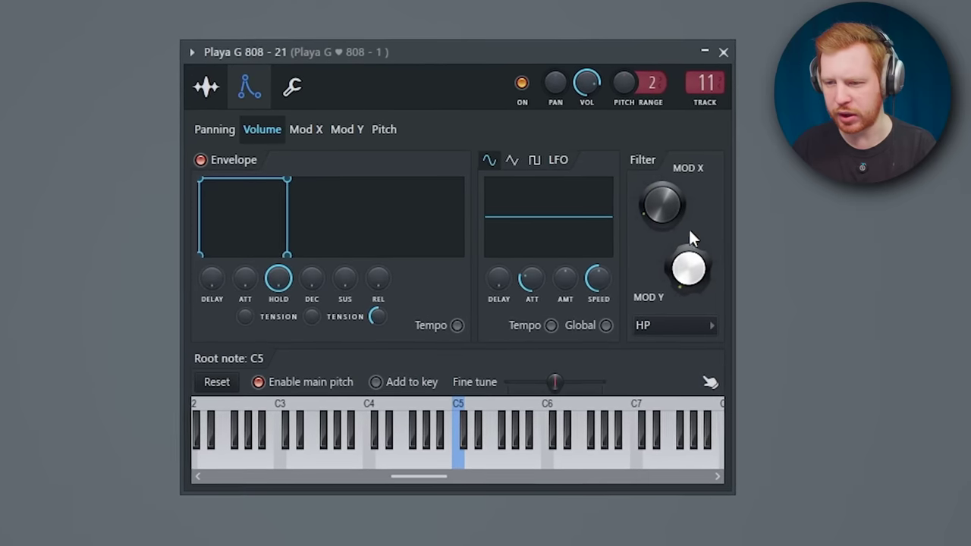
drag(665, 214, 665, 194)
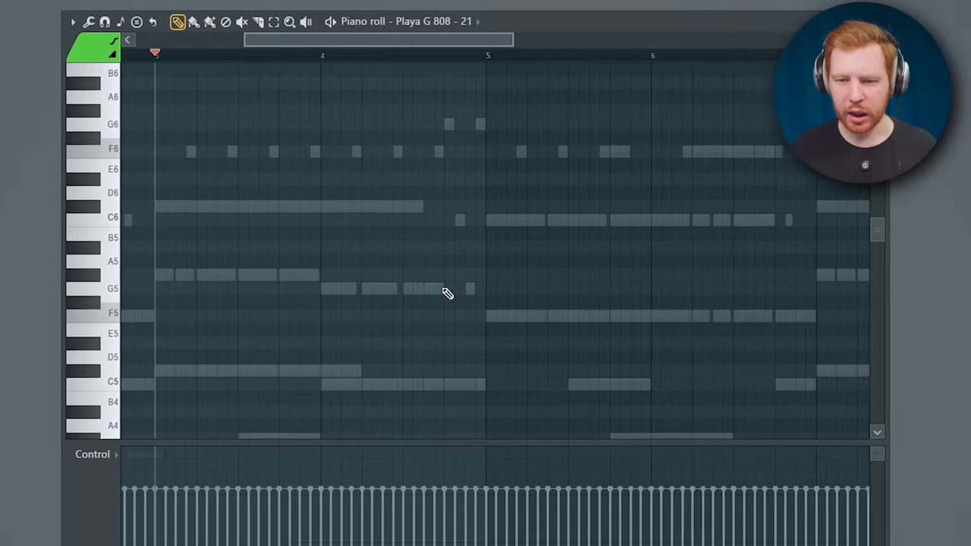
Add three C5 notes in bar 4 of the Playa G 808 - 21 part and return the playhead to bar 1.
scroll(444, 288, down, 3)
scroll(482, 261, up, 3)
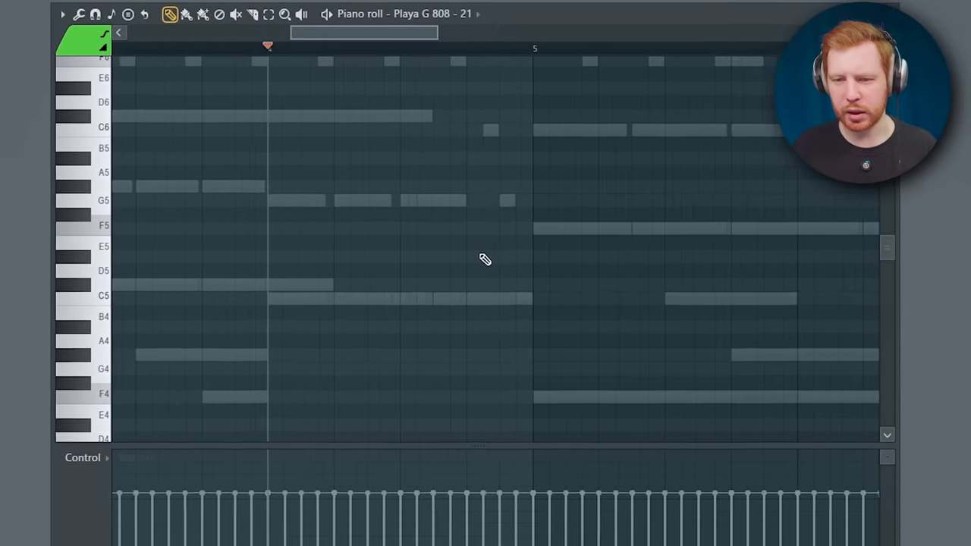
key(space)
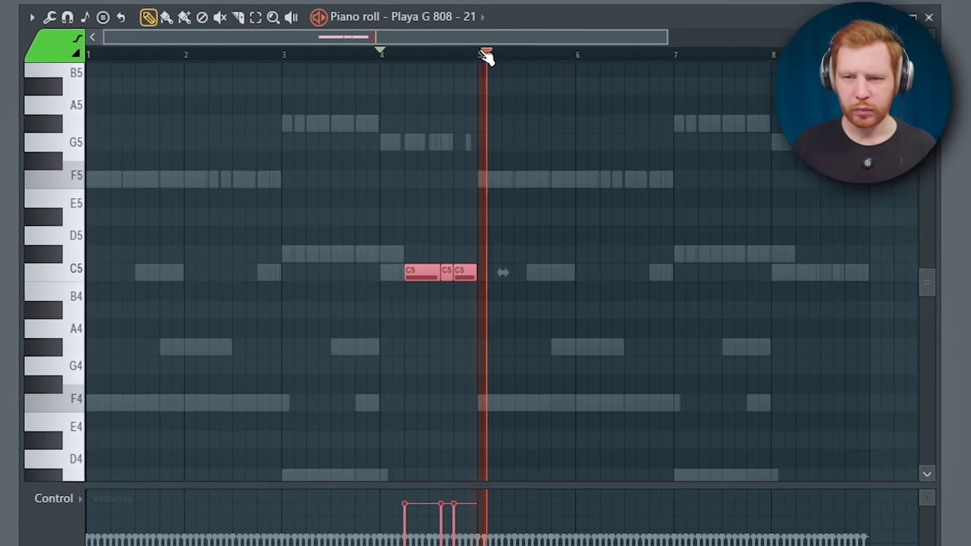
drag(485, 53, 88, 55)
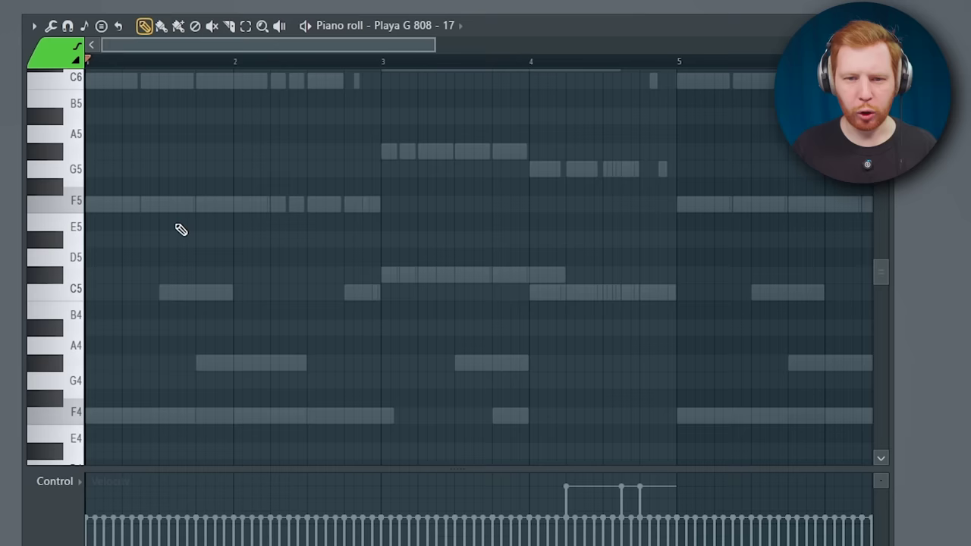
Add two consecutive F5 notes in bar 1 and a C#5 note at the start of bar 3 of the Playa G 808 - 17 part.
click(121, 203)
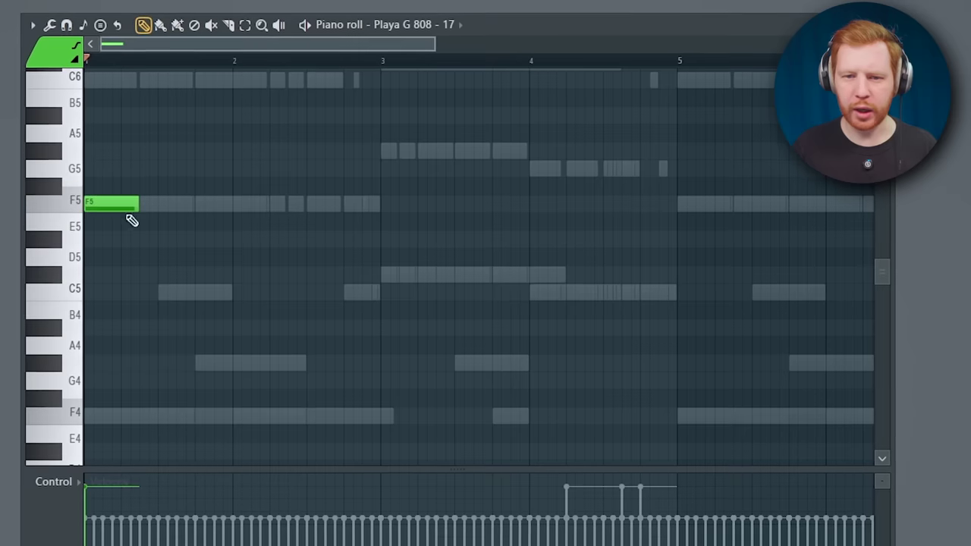
click(142, 203)
key(space)
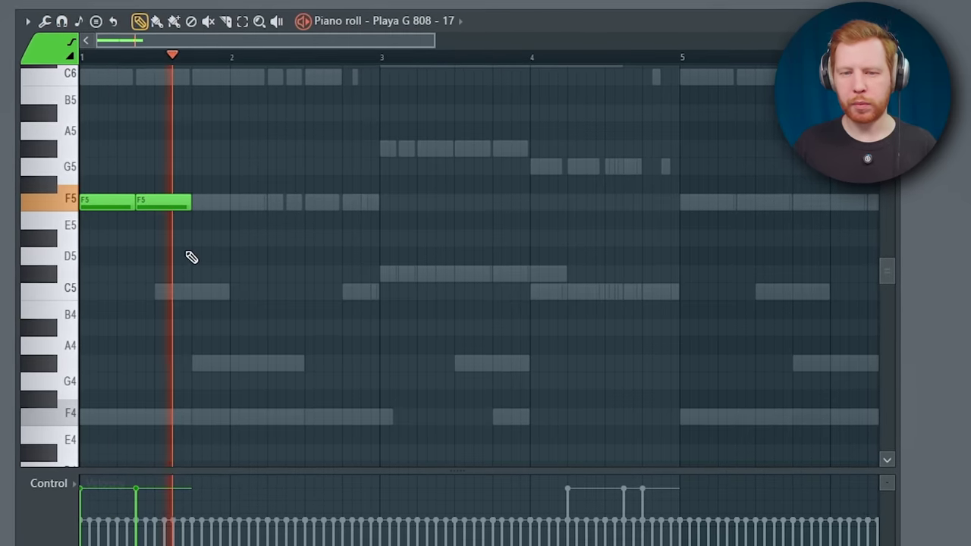
key(space)
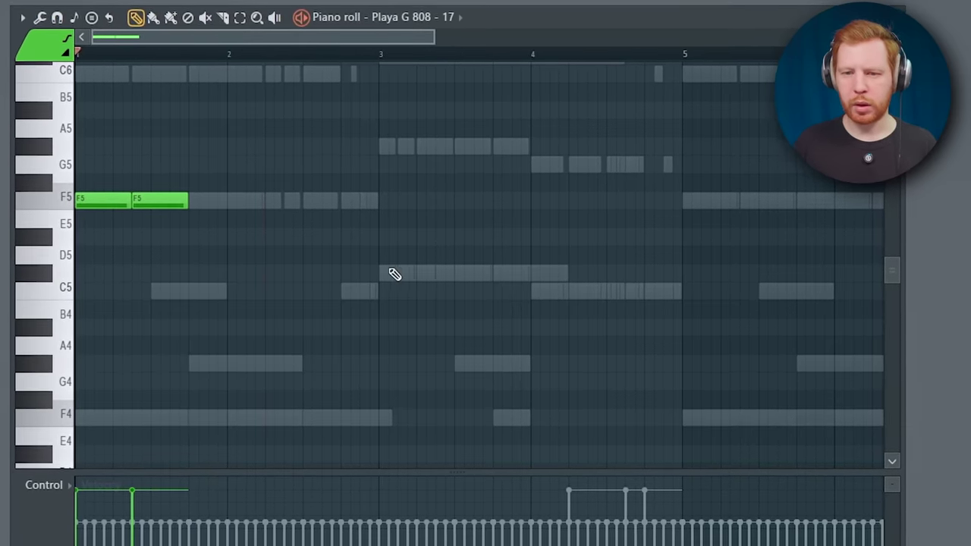
click(390, 273)
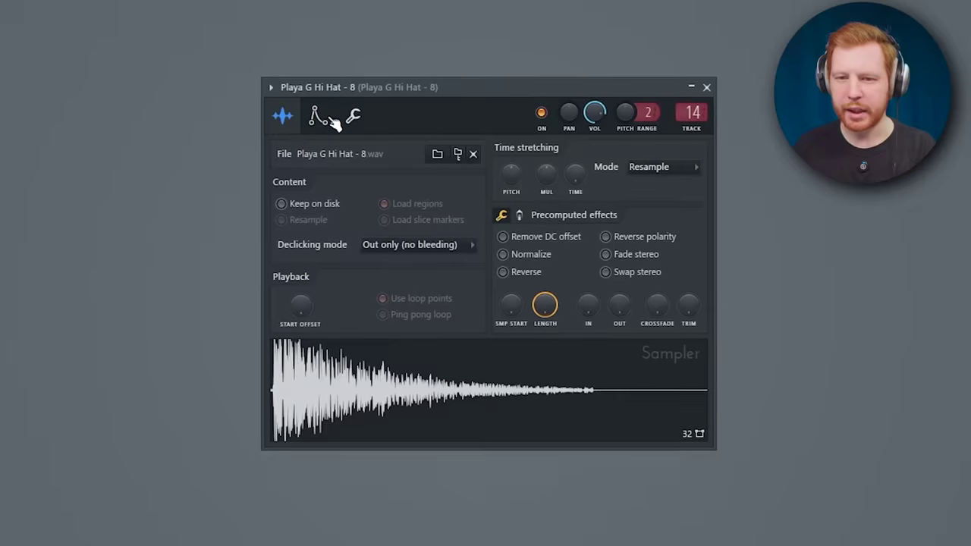
Enable Tempo and Global for the Playa G Hi Hat - 8 volume LFO and raise its amount.
click(318, 114)
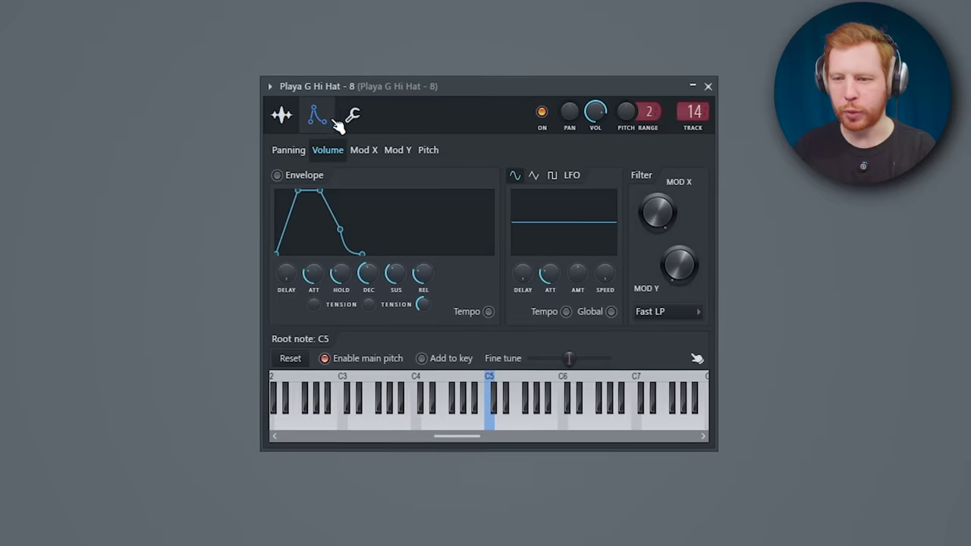
click(568, 312)
click(612, 312)
drag(576, 275, 577, 258)
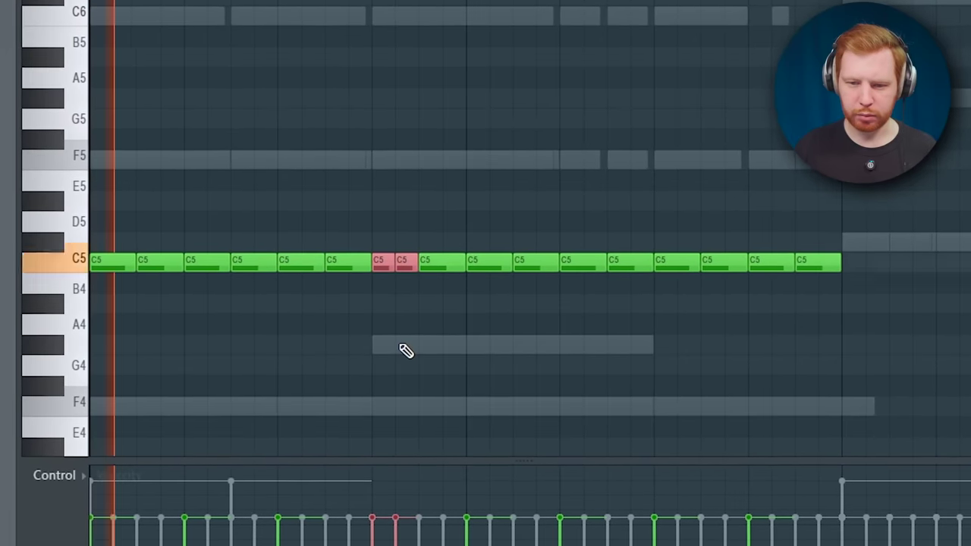
Lower the velocity of the second short C5 hi-hat note in bar 1 and clear the note selection.
drag(395, 517, 396, 540)
ctrl+click(483, 406)
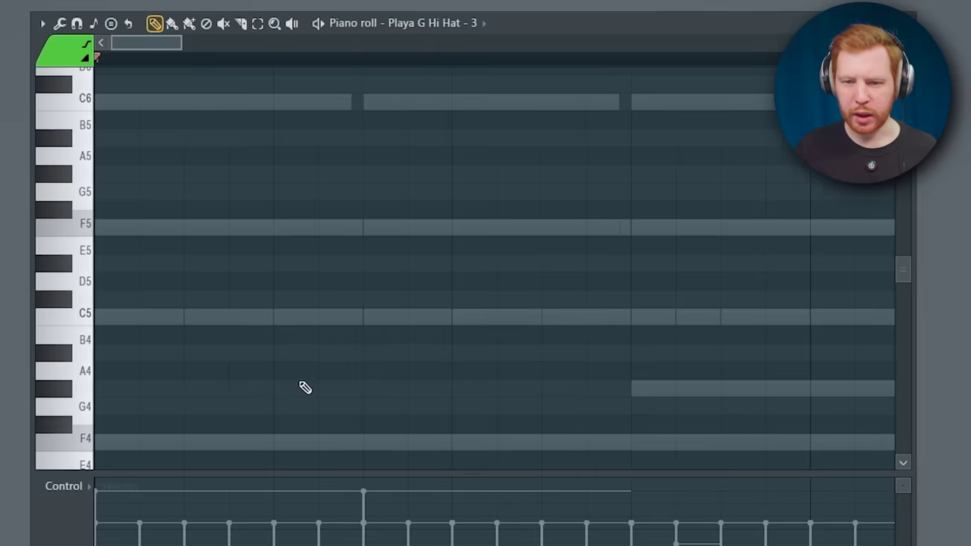
Place three consecutive B4 notes in bar 1 of Playa G Hi Hat - 3 and copy them to the middle of bar 2.
click(307, 335)
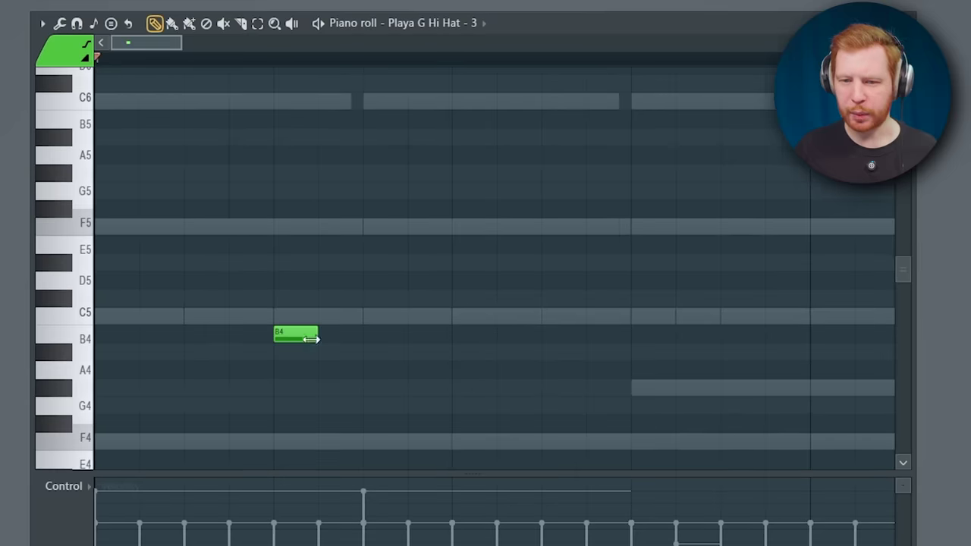
key(space)
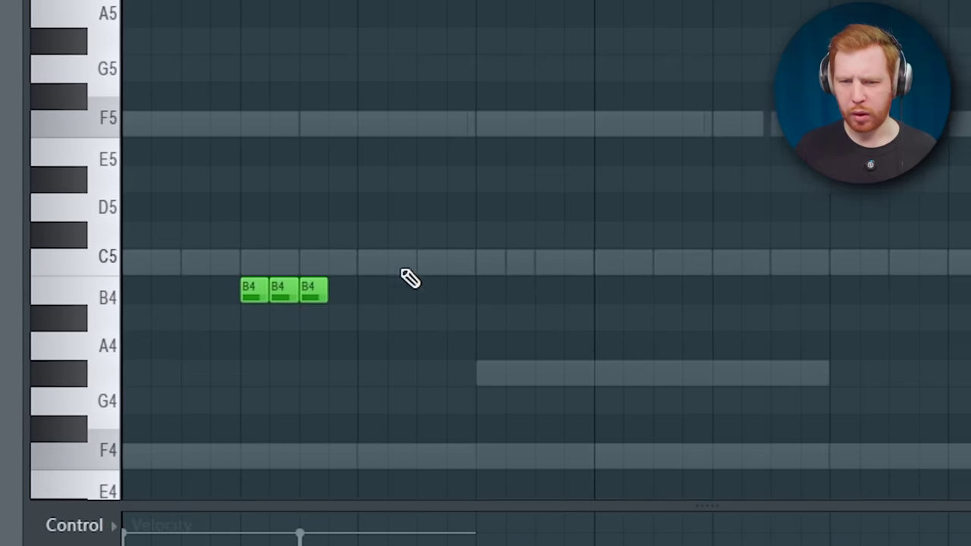
drag(464, 155, 195, 373)
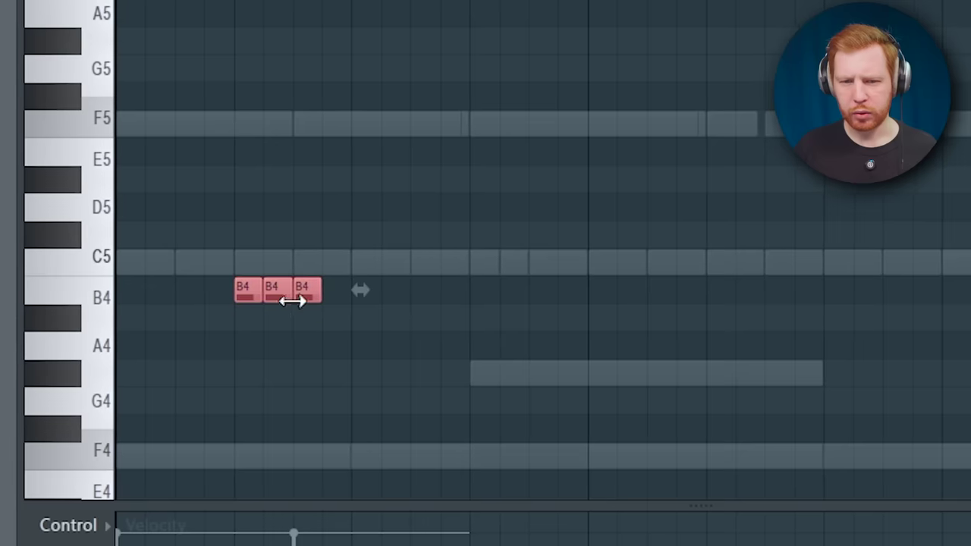
drag(296, 292, 856, 288)
key(space)
ctrl+click(775, 156)
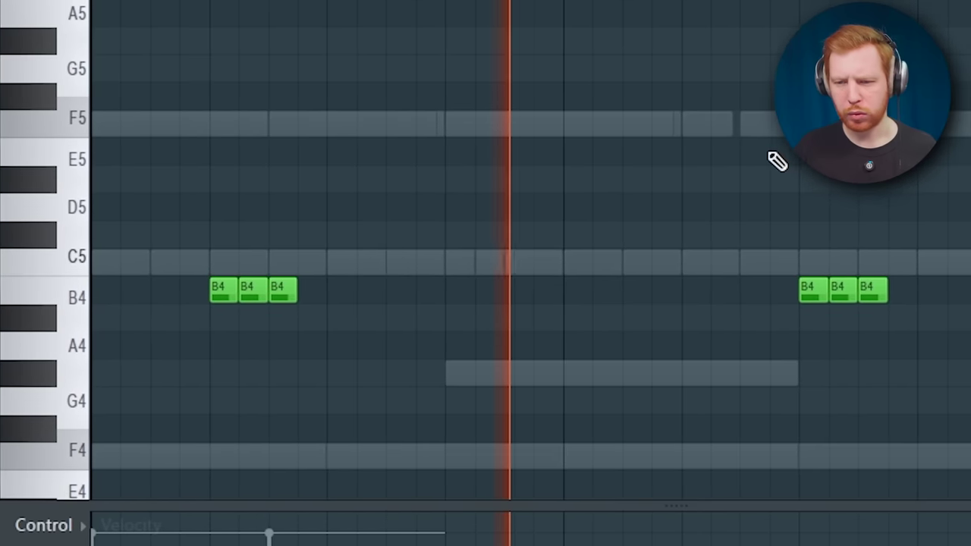
key(space)
Change the snap and add a roll of four short B4 notes followed by a longer B4 note in bar 2.
click(402, 2)
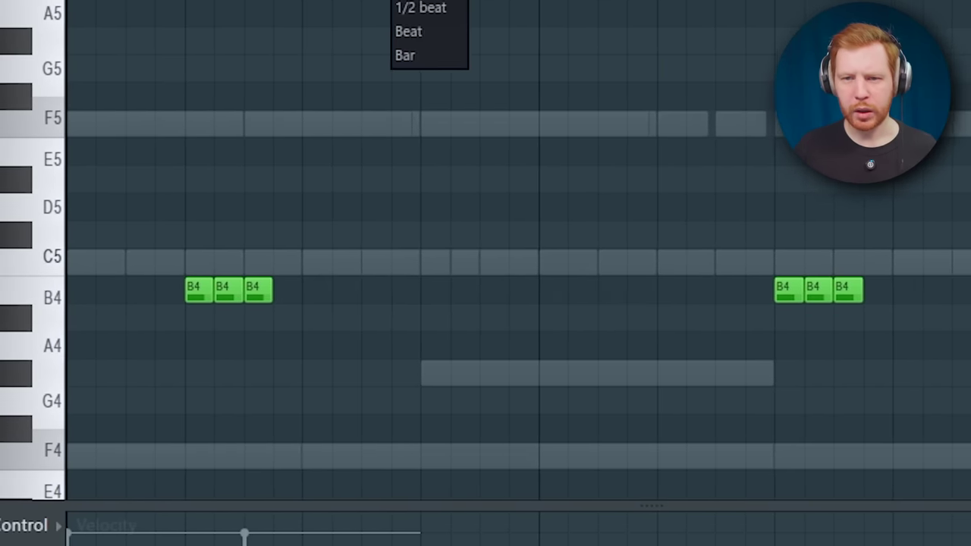
click(425, 1)
scroll(656, 286, up, 3)
click(672, 289)
drag(689, 291, 745, 301)
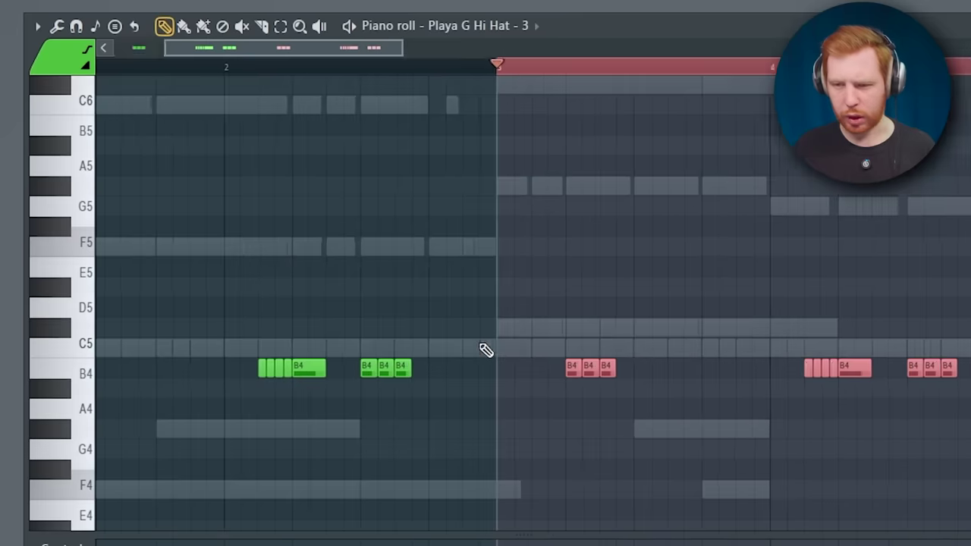
Repeat the two-bar hi-hat pattern through bar 8 and set the snap to 1/2 step.
scroll(485, 348, down, 3)
key(ctrl+b)
key(ctrl+b)
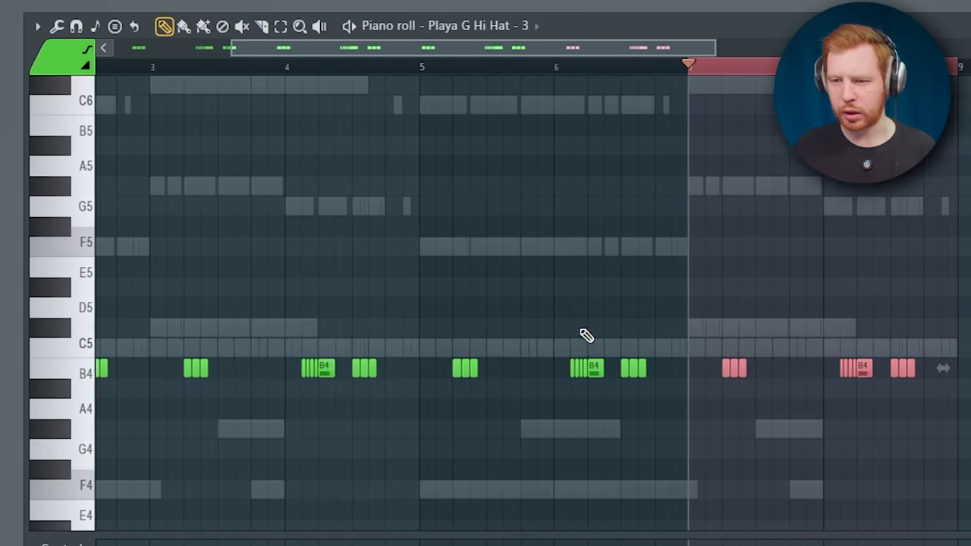
ctrl+right_click(346, 168)
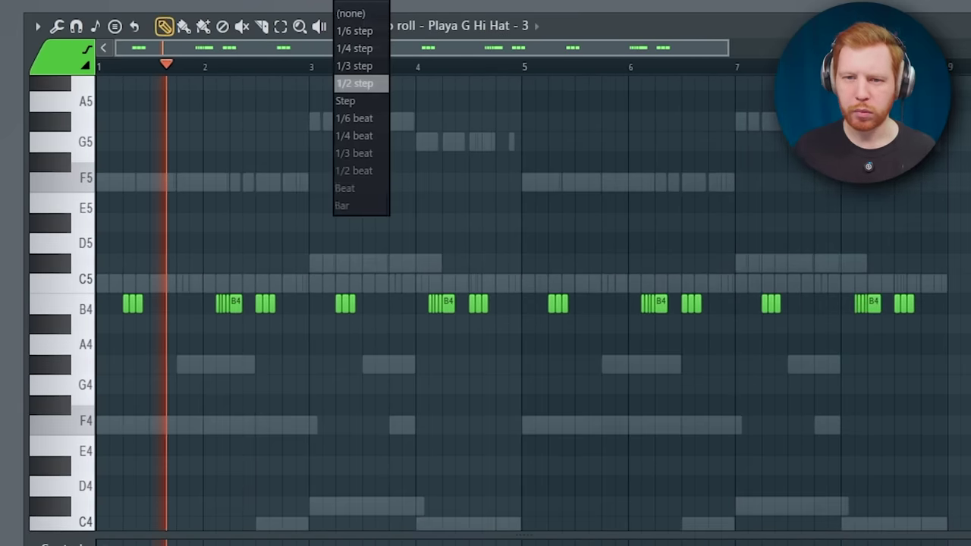
click(361, 82)
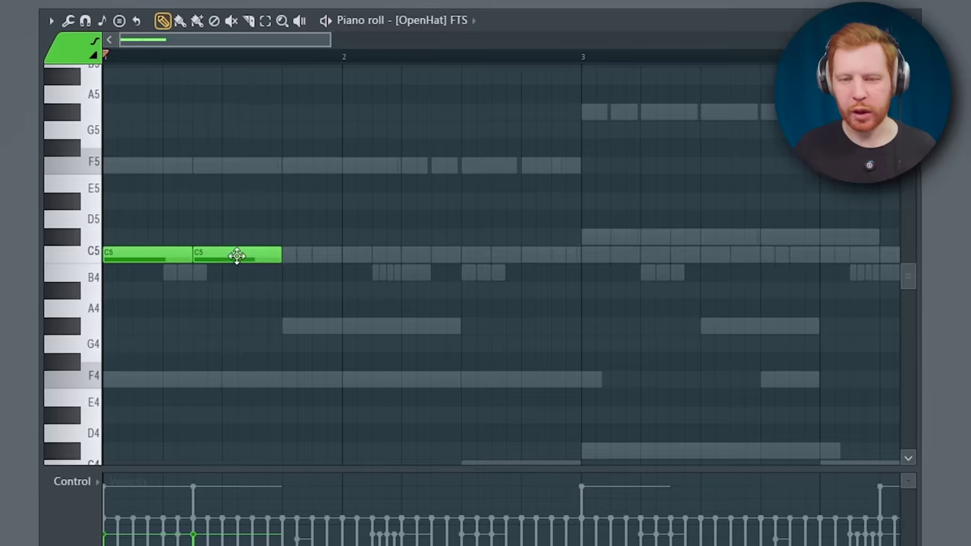
Audition the OpenHat Clan sample at C5, add an open-hat note in bar 4, and select it with the bar 2 note.
key(space)
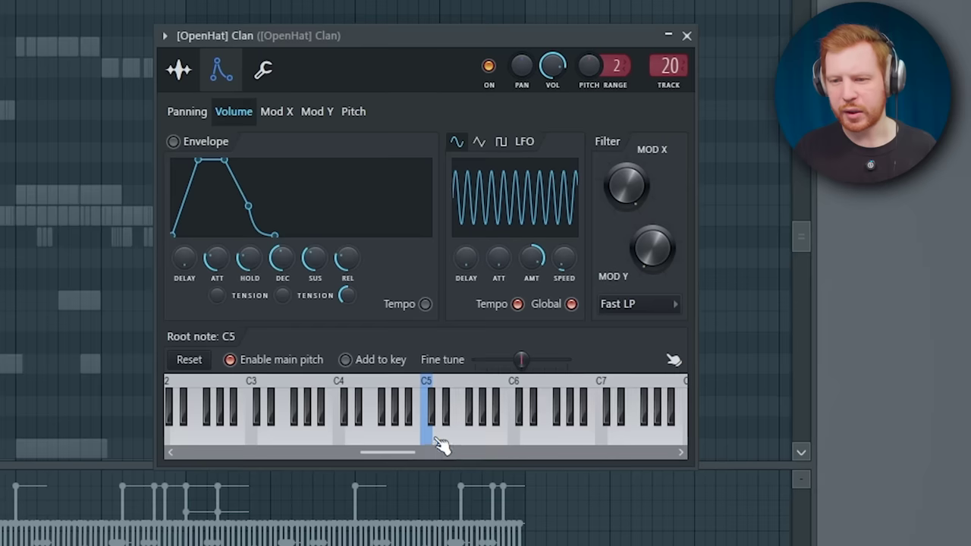
click(430, 437)
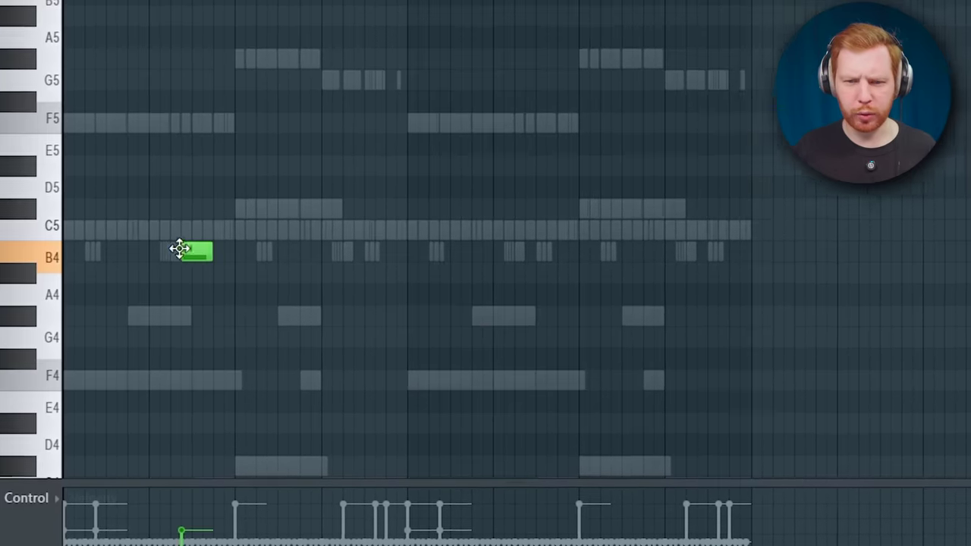
key(space)
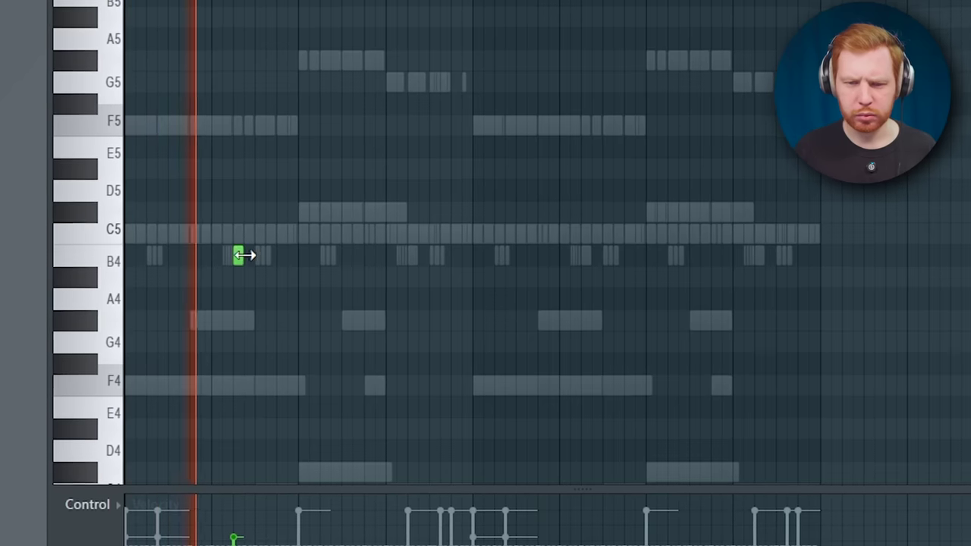
click(410, 261)
drag(506, 202, 170, 298)
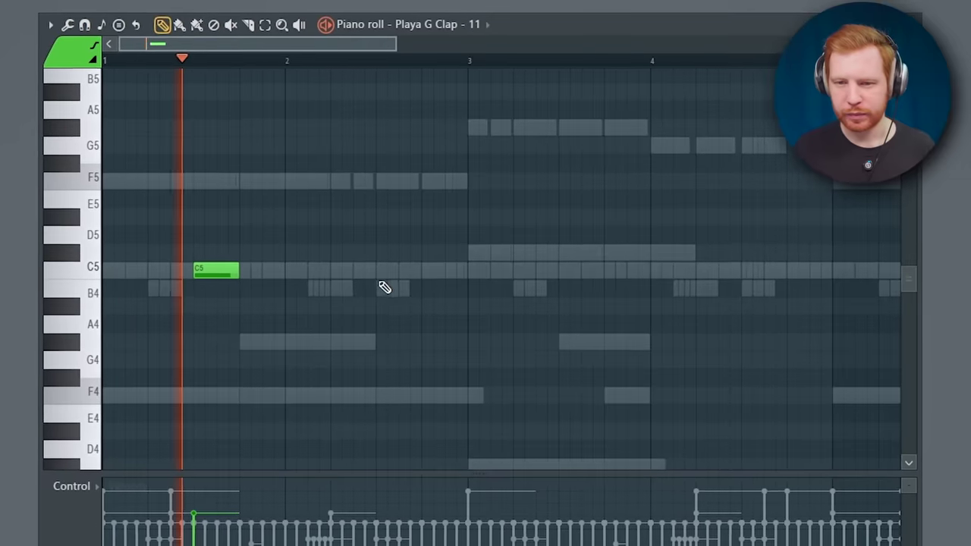
Add a second C5 note to the Playa G Clap - 11 part in bar 2 and set a time selection over bars 1 and 2.
click(377, 271)
key(ctrl+a)
scroll(293, 288, down, 2)
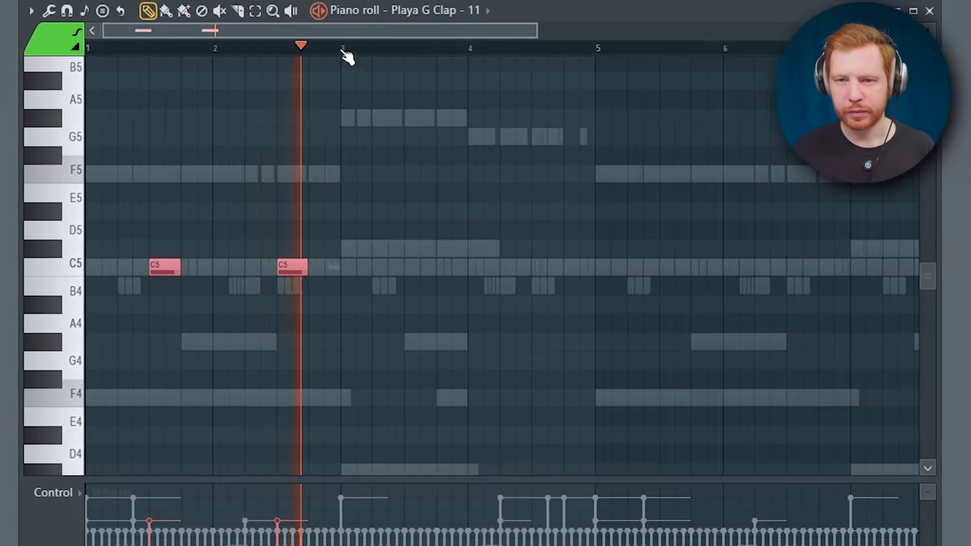
drag(346, 57, 100, 57)
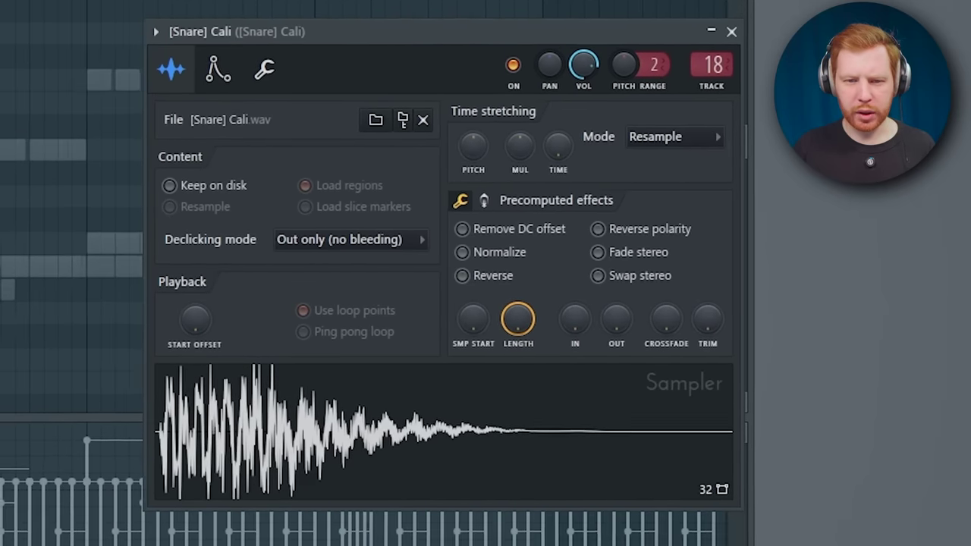
Place an F5 note in bar 1 of the Snare Cali part and repeat it once per bar through bar 8.
click(167, 214)
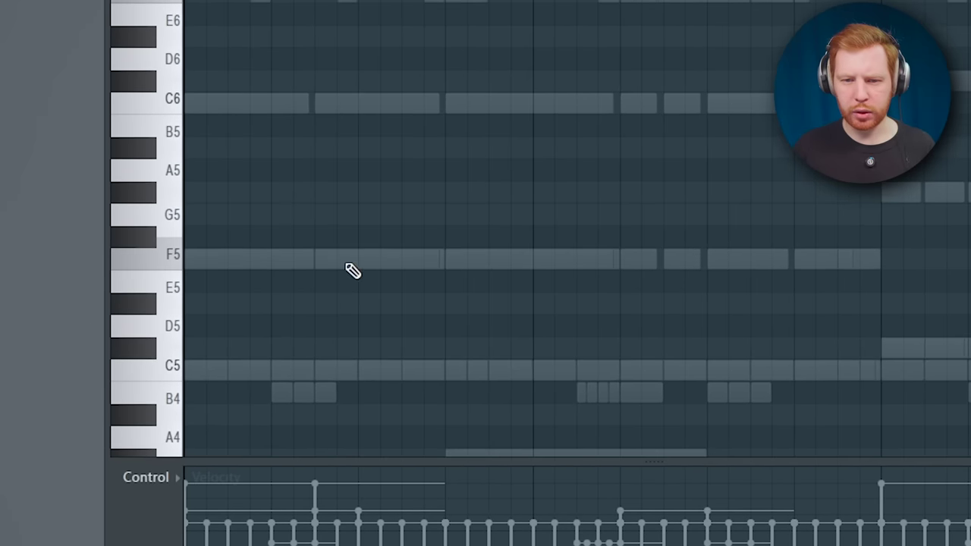
click(364, 261)
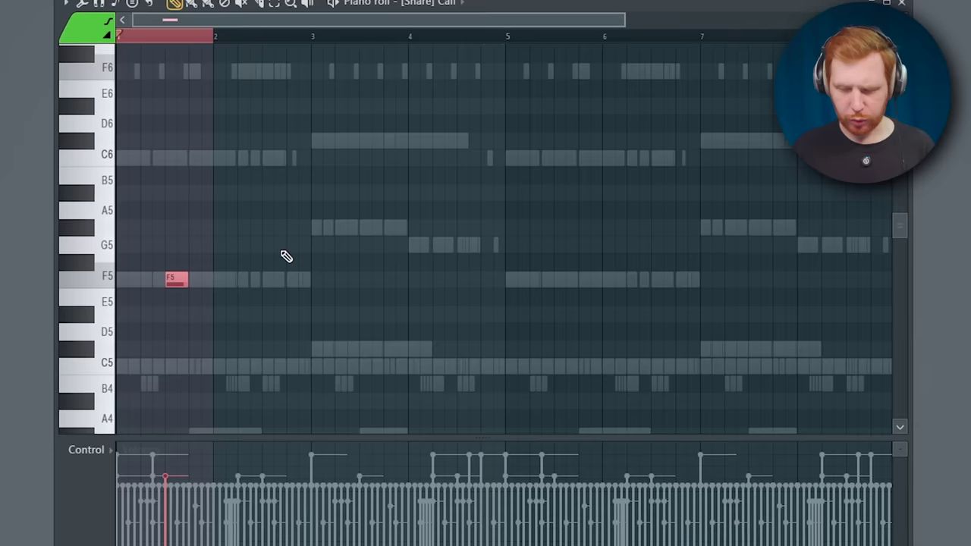
key(ctrl+b)
key(ctrl+b)
key(ctrl+b)
key(ctrl+b)
key(ctrl+b)
key(ctrl+b)
key(ctrl+b)
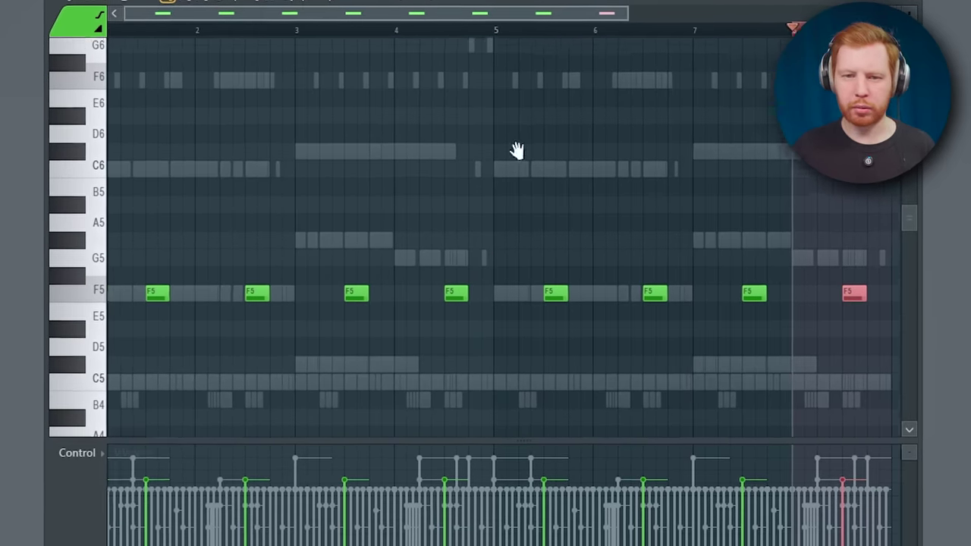
click(144, 28)
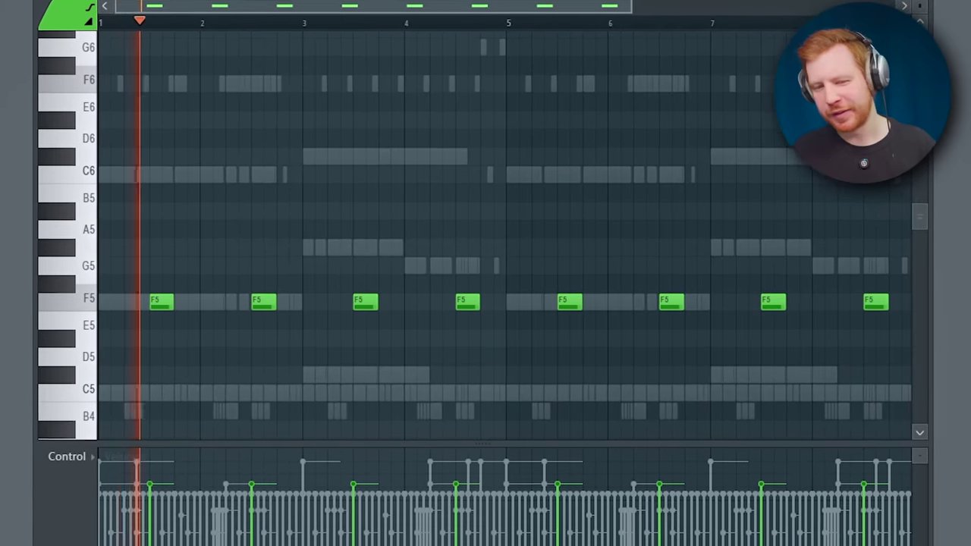
drag(888, 238, 730, 331)
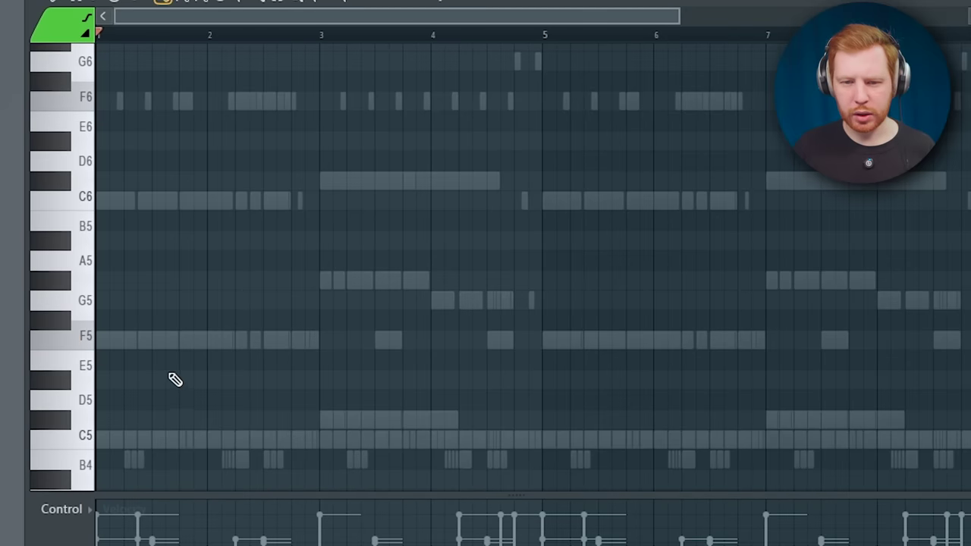
Add short E5 percussion hits around the starts of bars 2 and 4 and three G5 hits at the end of bar 4.
scroll(175, 380, up, 4)
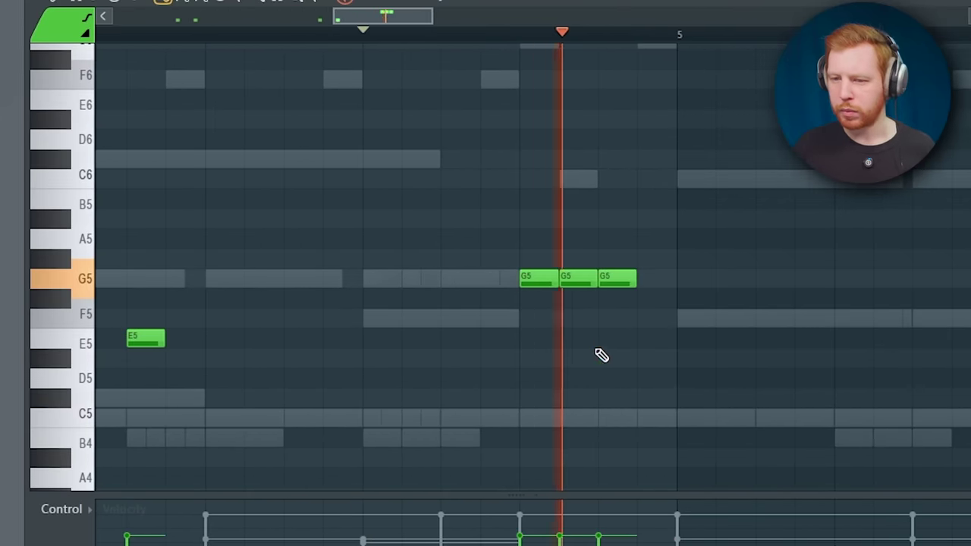
scroll(597, 365, down, 2)
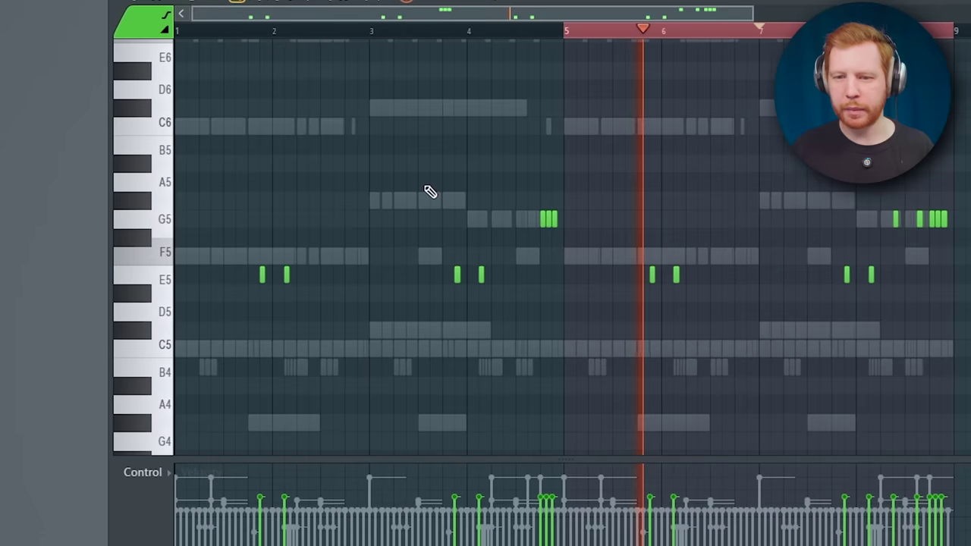
Place C5 Zero Kick notes in bars 1, 3 and 4 under the 808 hits and repeat the pattern in bars 5 to 8.
click(91, 375)
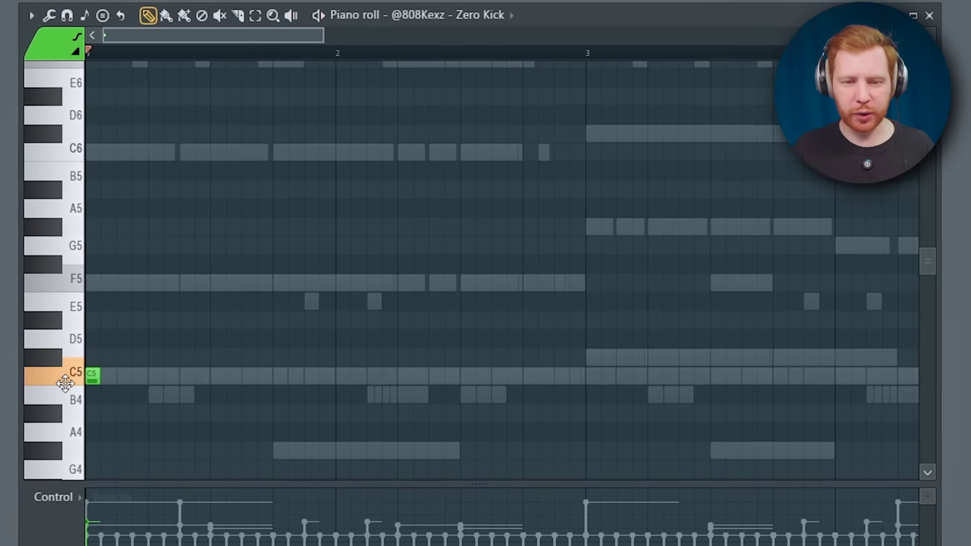
click(204, 376)
click(595, 375)
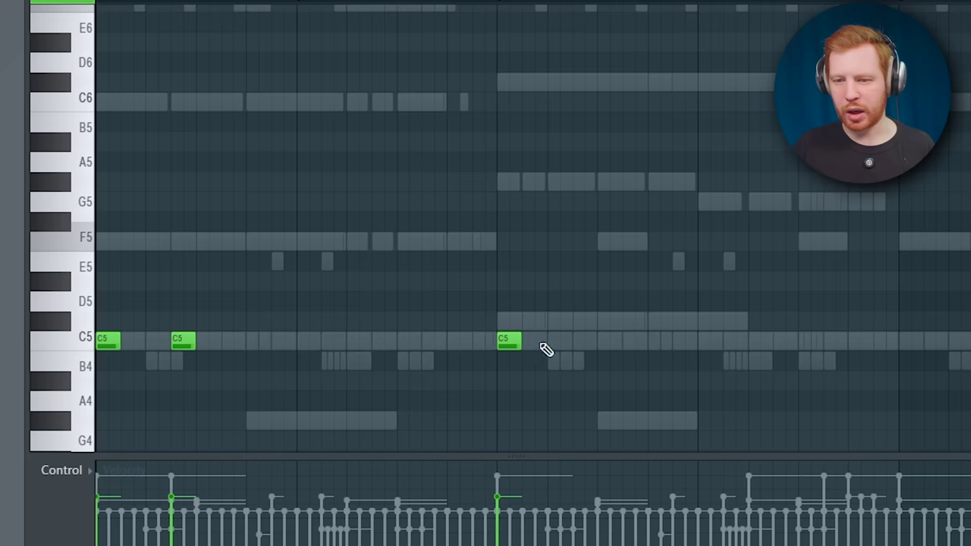
scroll(745, 355, down, 1)
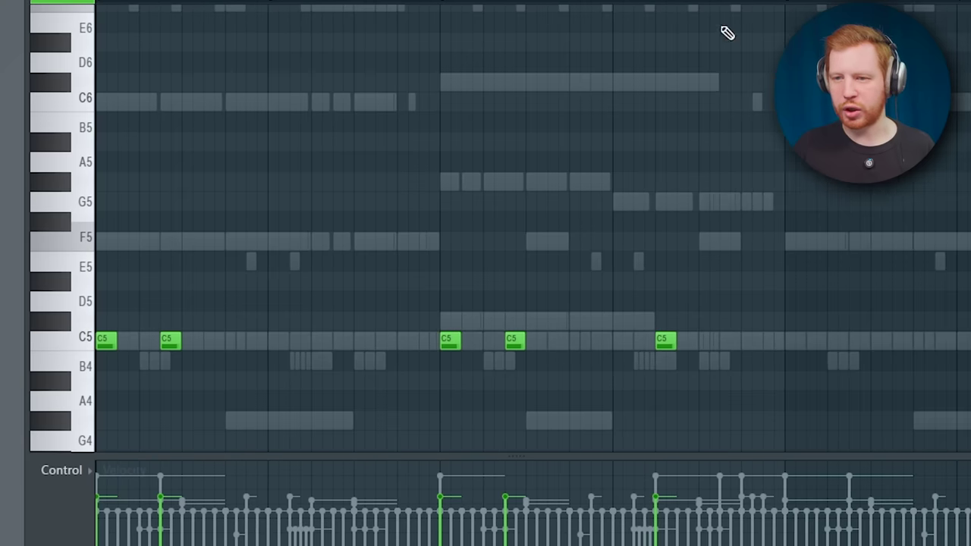
key(space)
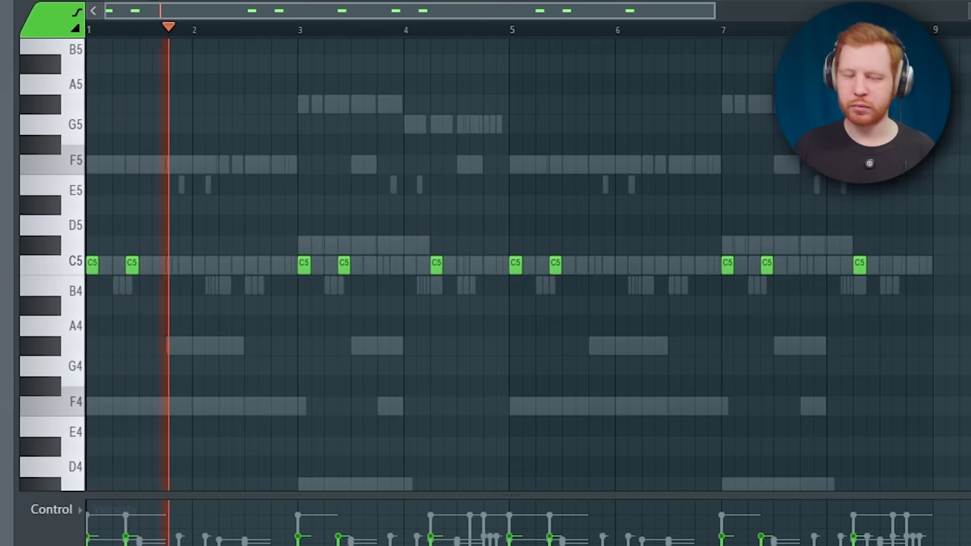
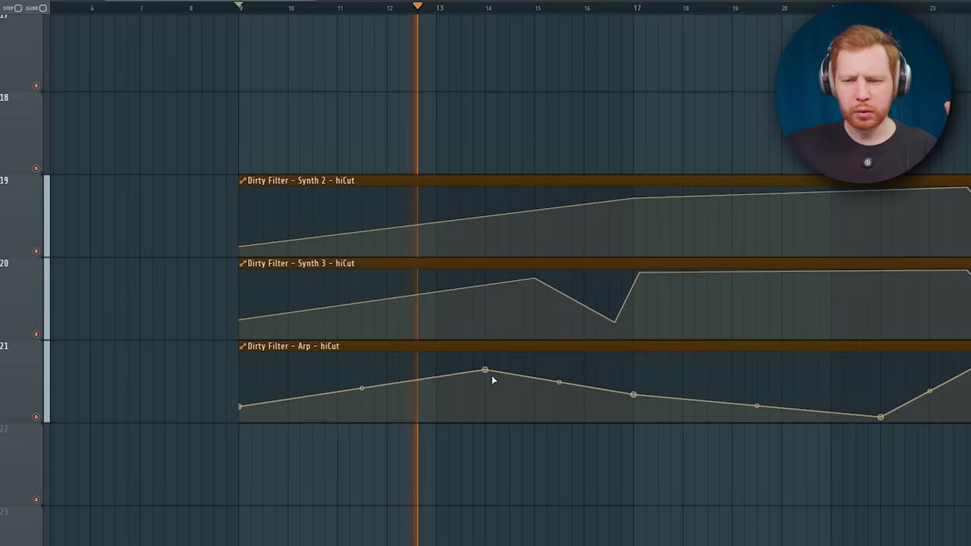
Stop playback of the arrangement containing the Dirty Filter hiCut automation clips.
key(space)
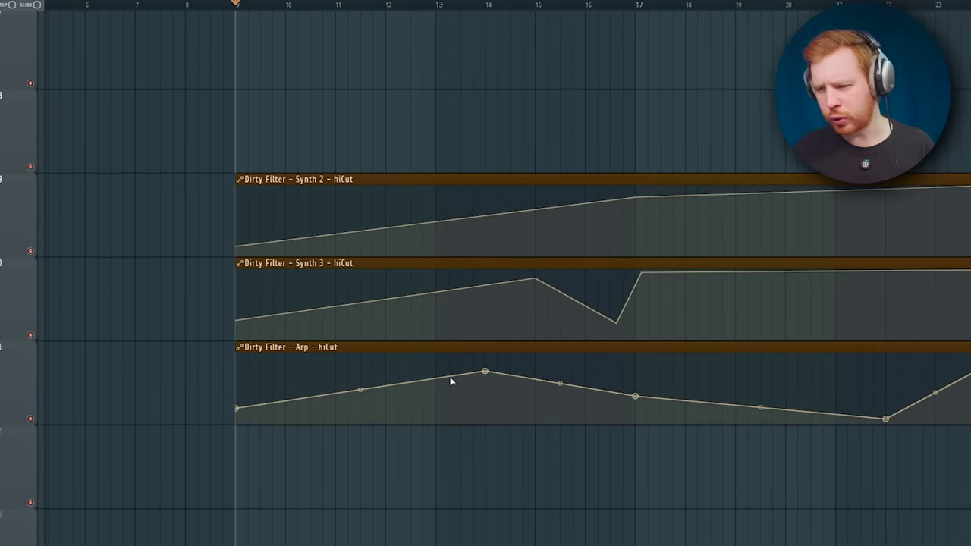
drag(726, 425, 233, 442)
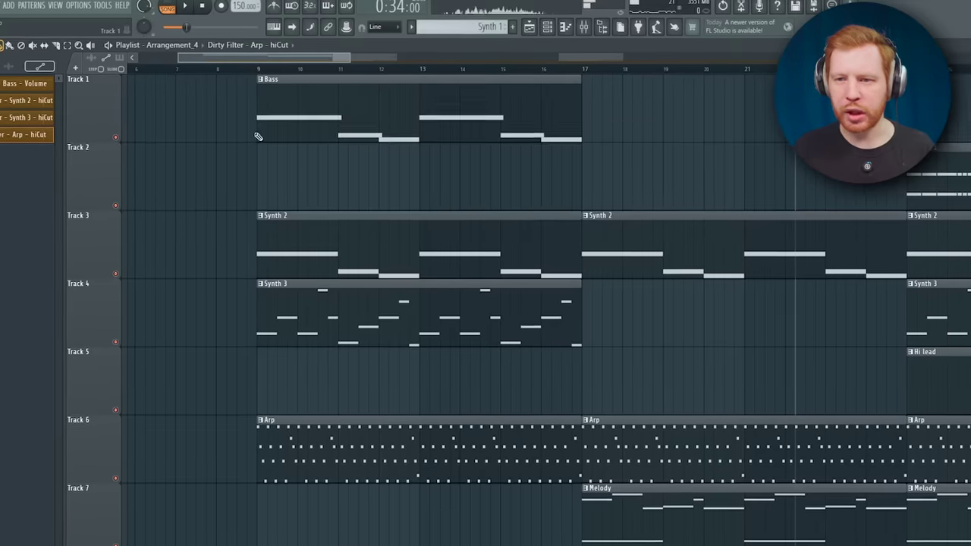
drag(256, 134, 440, 134)
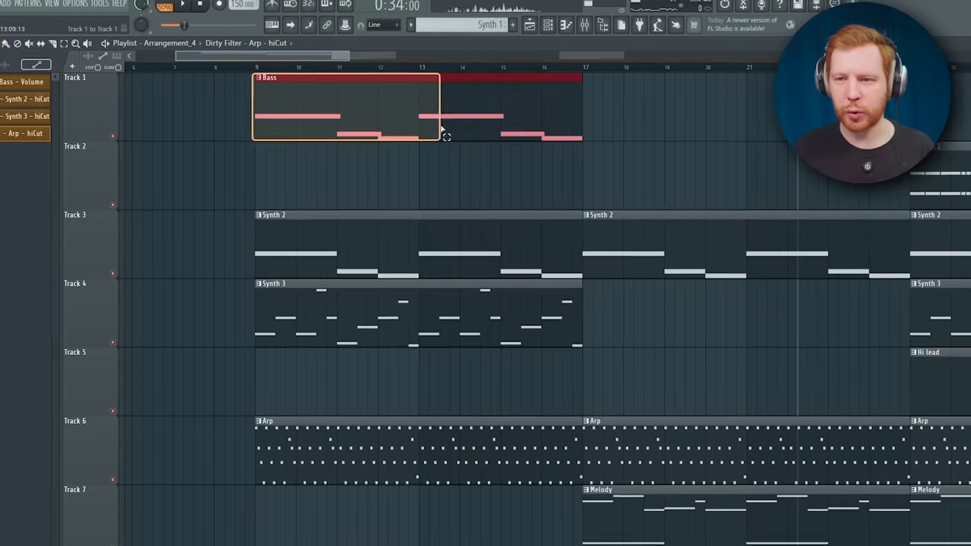
click(614, 184)
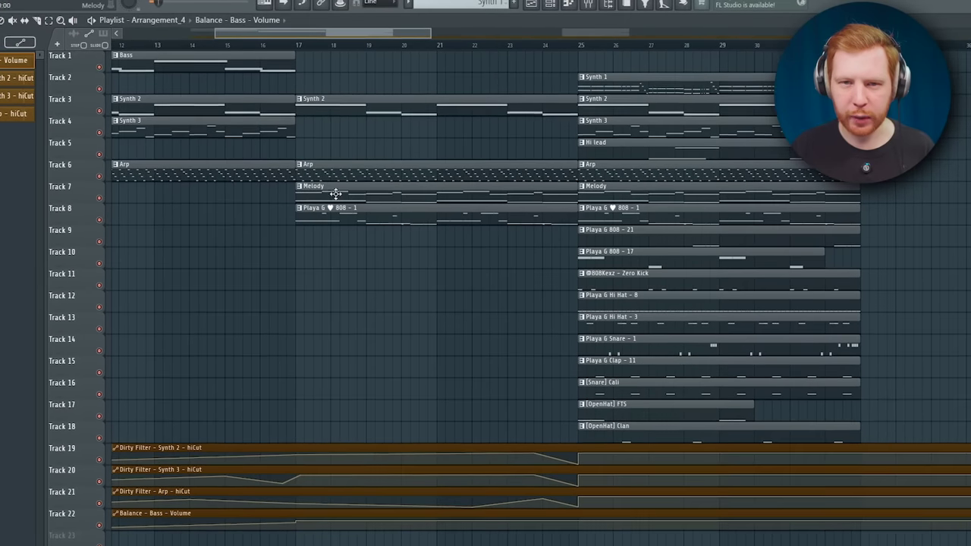
Make the Playa G ♥ 808 - 1 clip at bar 17 a unique pattern and review its notes in the piano roll.
click(335, 193)
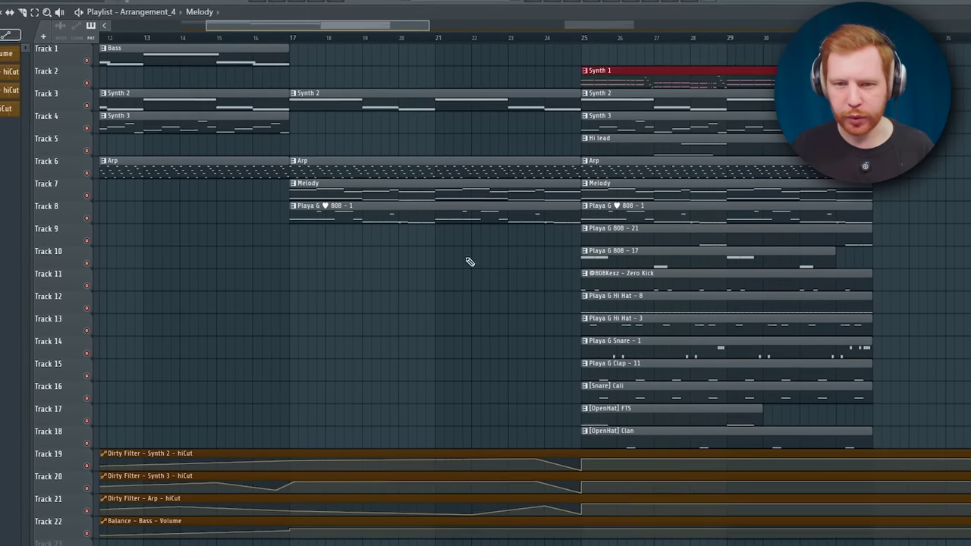
click(294, 205)
click(318, 307)
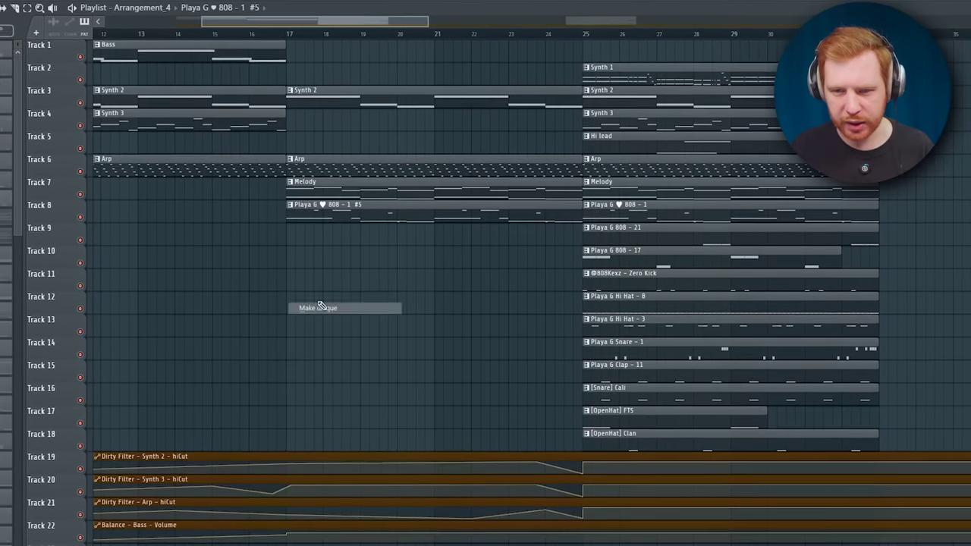
double_click(350, 208)
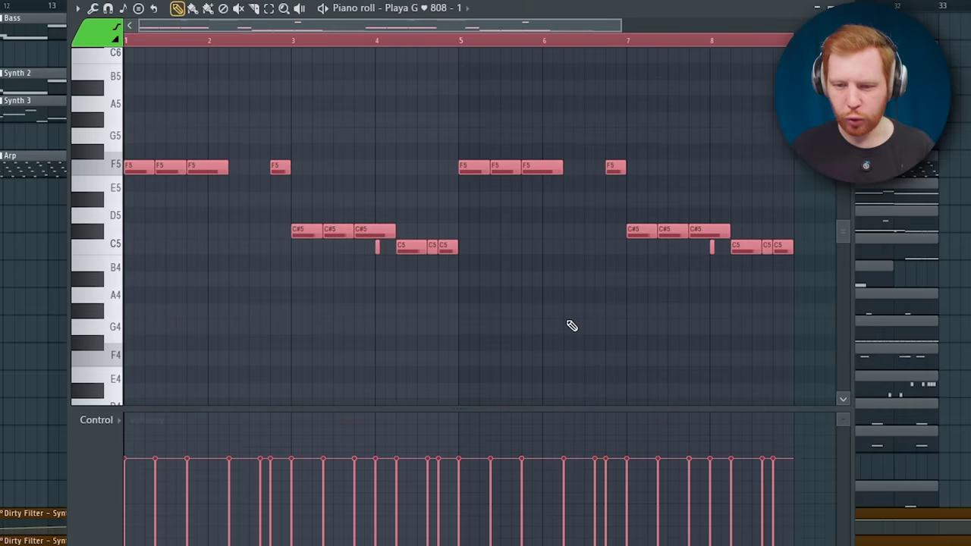
key(Escape)
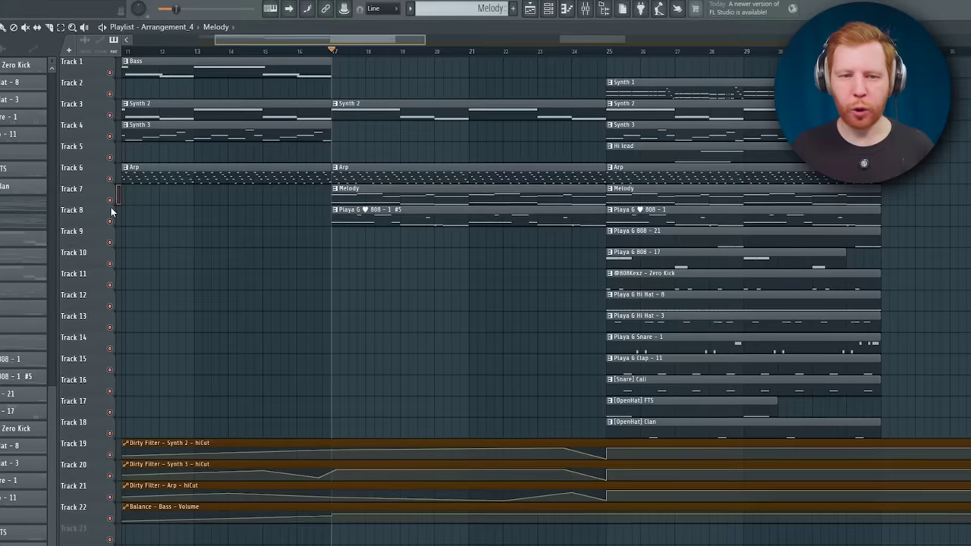
Solo Track 7 with the Melody clips, listen to it from bar 17, and restore the other tracks.
right_click(109, 202)
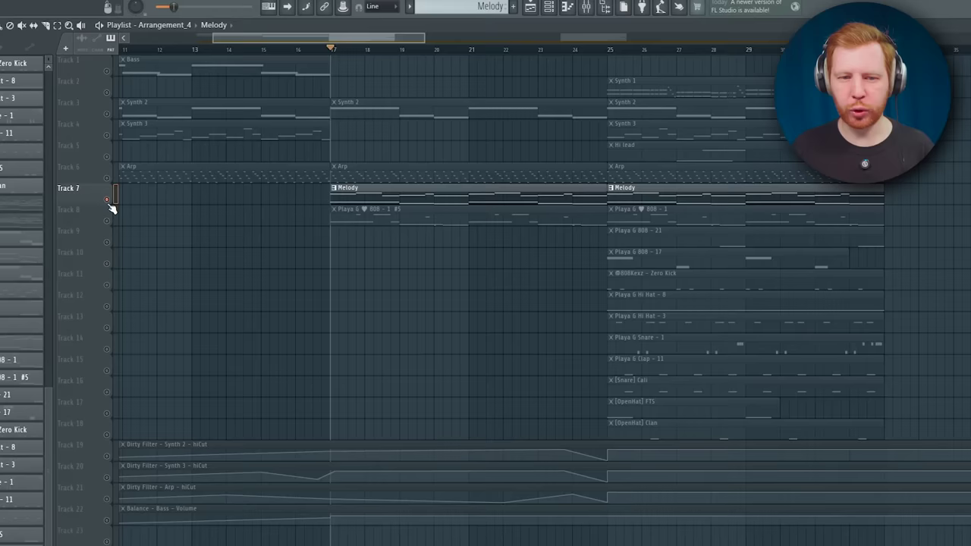
key(space)
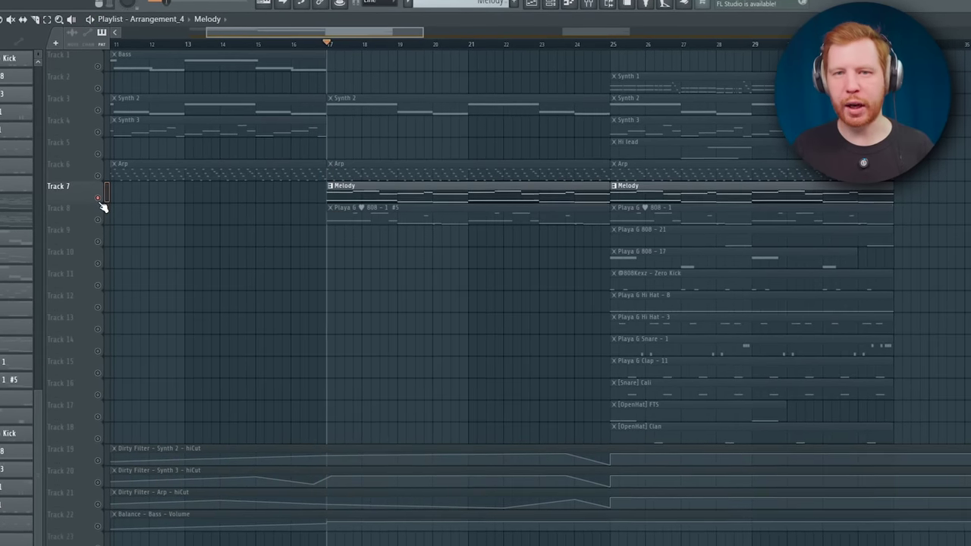
right_click(103, 201)
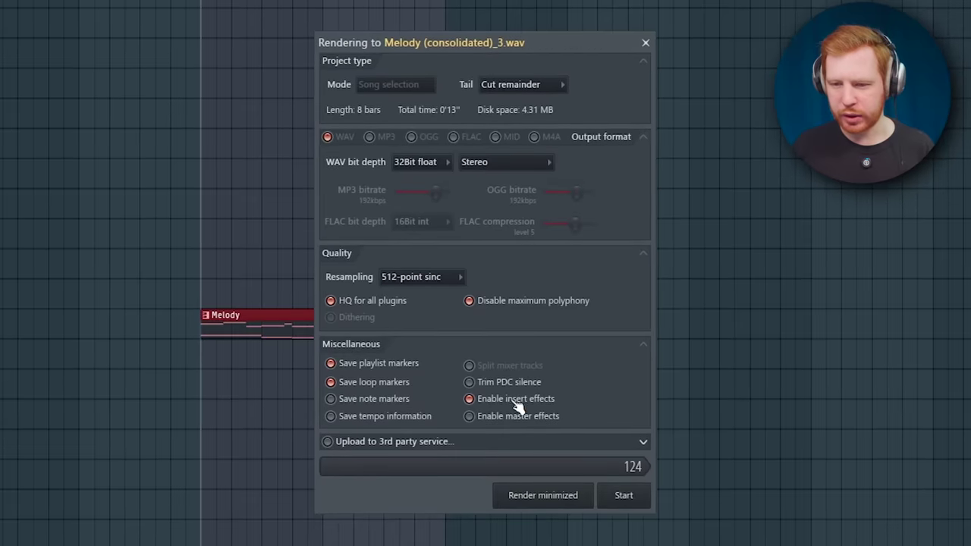
Render the eight-bar Melody clip to a 32Bit float WAV with insert effects and reverse the resulting audio clip.
click(625, 496)
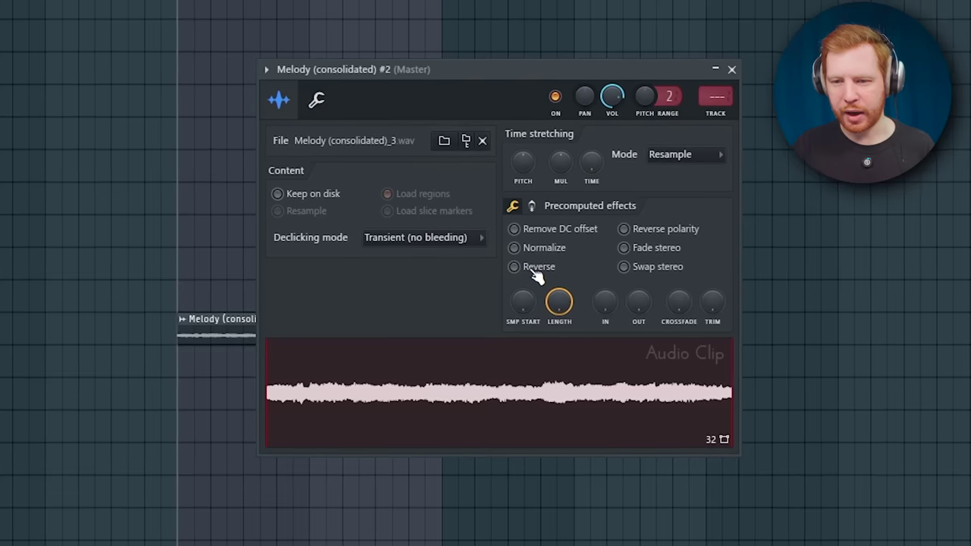
click(540, 276)
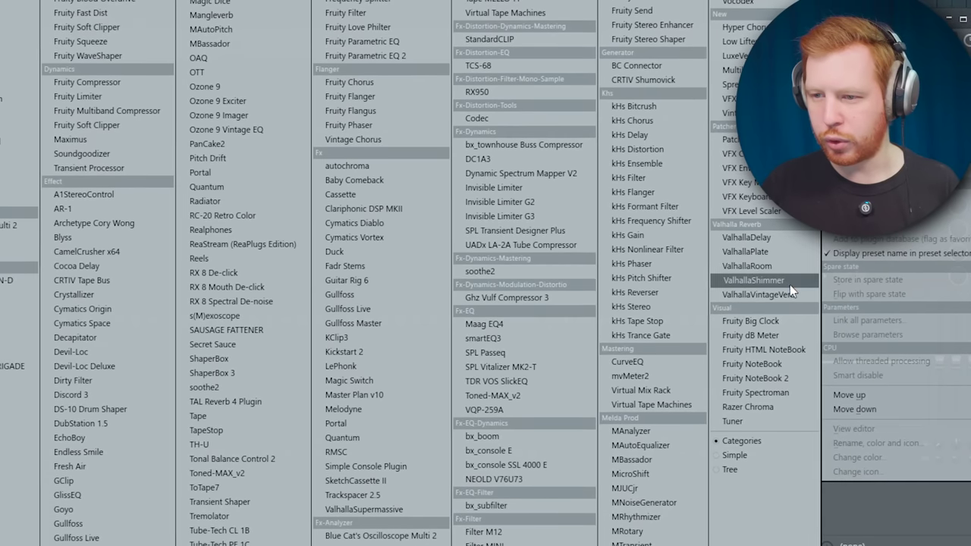
Add ValhallaVintageVerb to the reversed melody's mixer track and lengthen its decay.
click(789, 285)
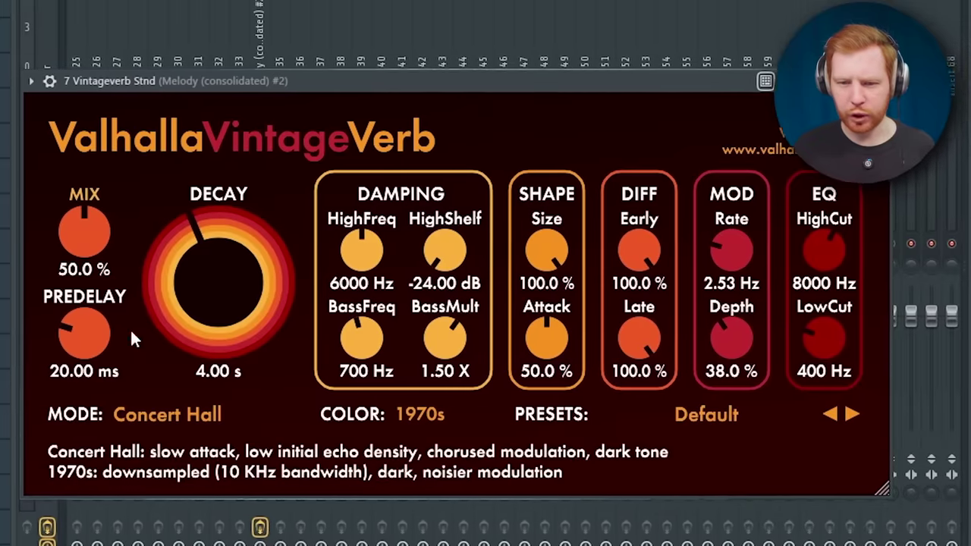
mouse_move(216, 319)
mouse_down()
mouse_move(221, 299)
mouse_move(222, 309)
mouse_up()
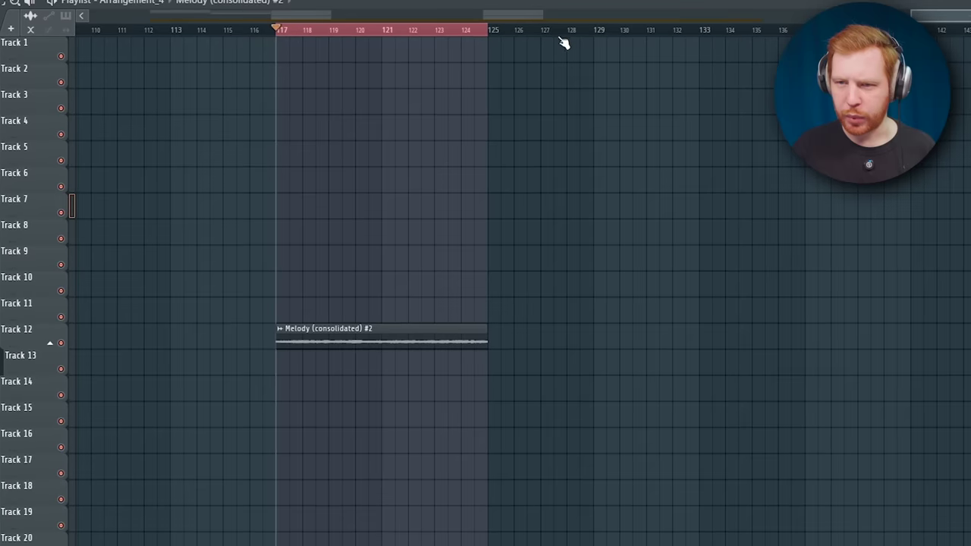
Extend the time selection to bar 129, consolidate the melody with its reverb tail, and reverse the new audio clip.
drag(563, 36, 596, 33)
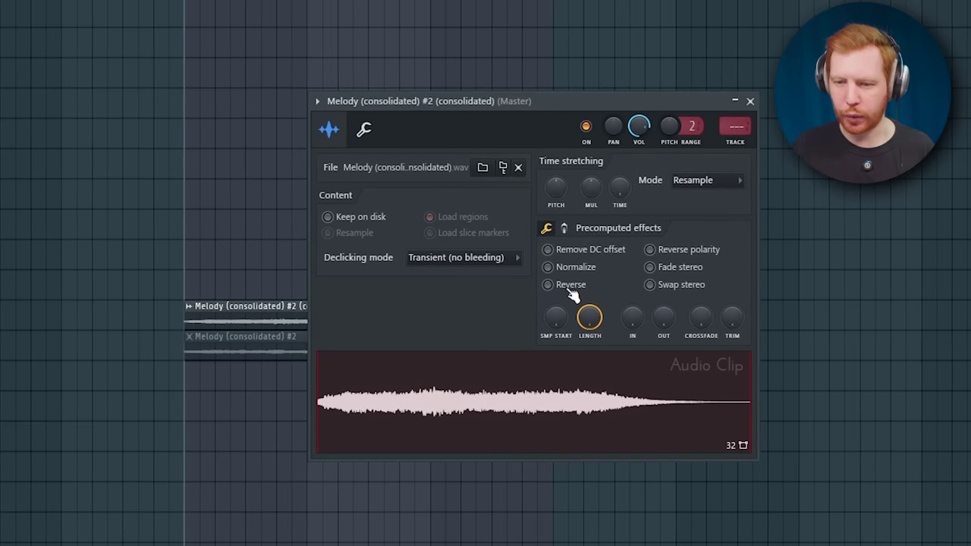
key(Escape)
scroll(213, 178, up, 4)
scroll(418, 265, up, 4)
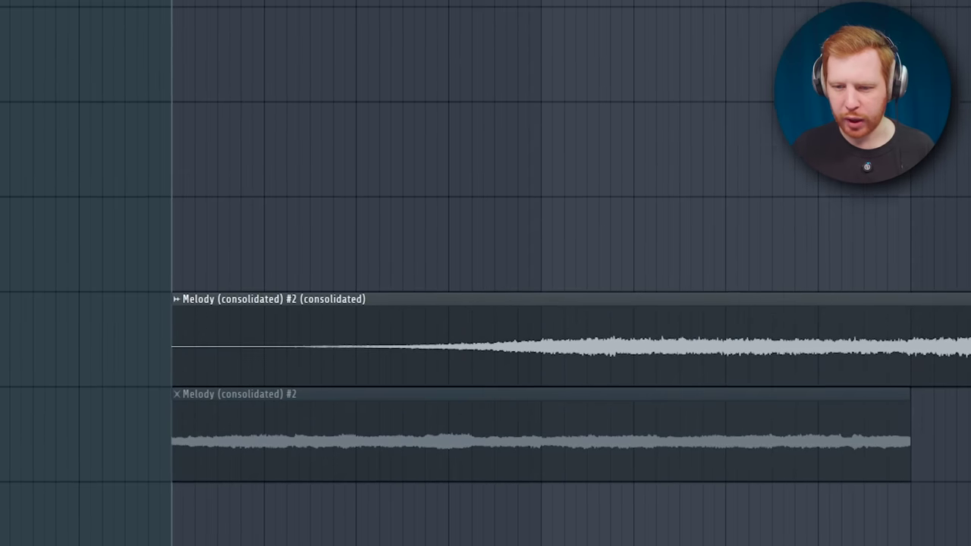
Play the reversed melody riser and move it onto the Melody track so that it leads into bar 25.
key(space)
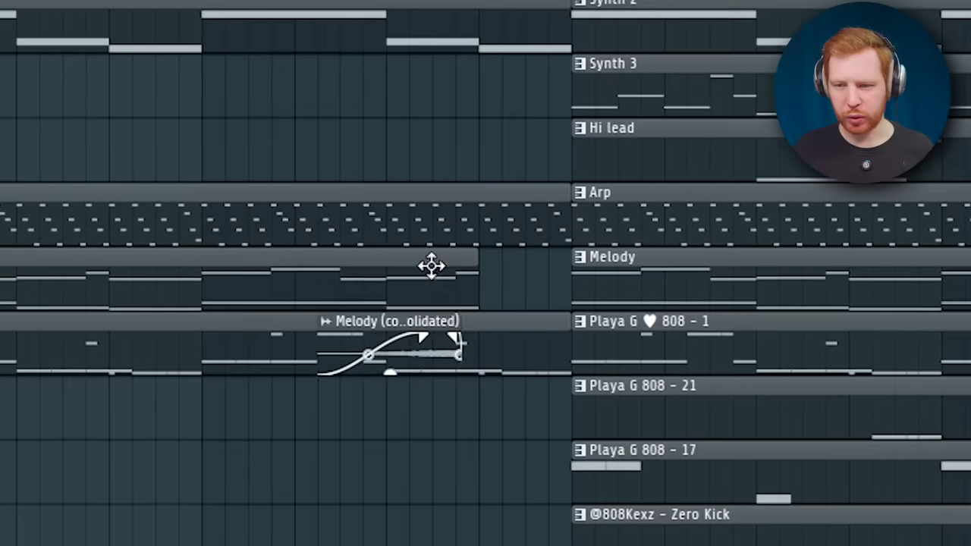
drag(431, 265, 523, 232)
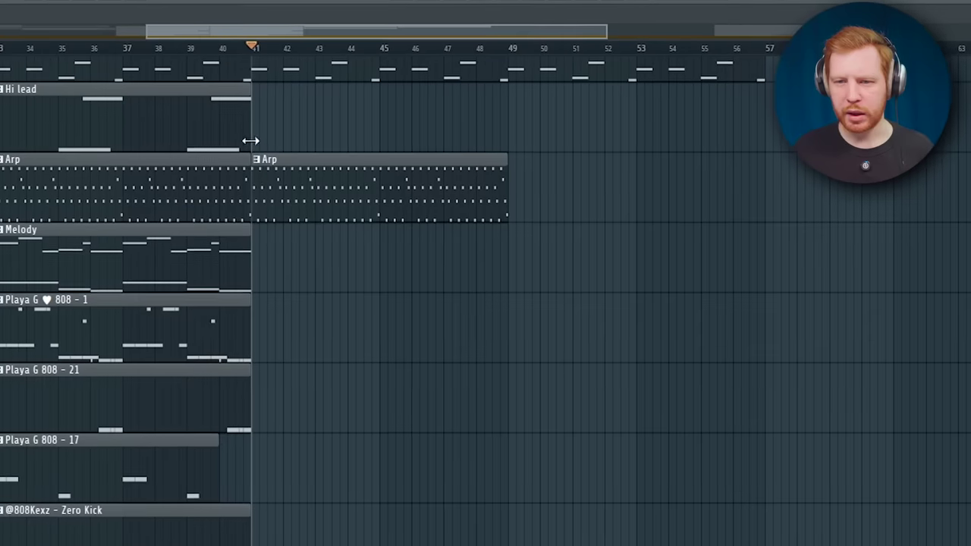
Make the Arp clip at bar 41 a unique pattern and open it for editing.
right_click(253, 162)
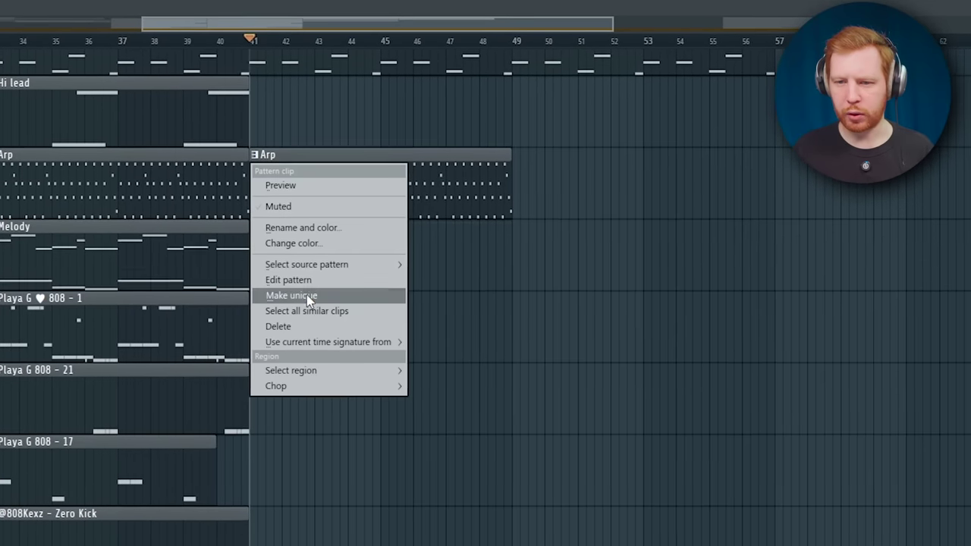
click(307, 295)
double_click(336, 169)
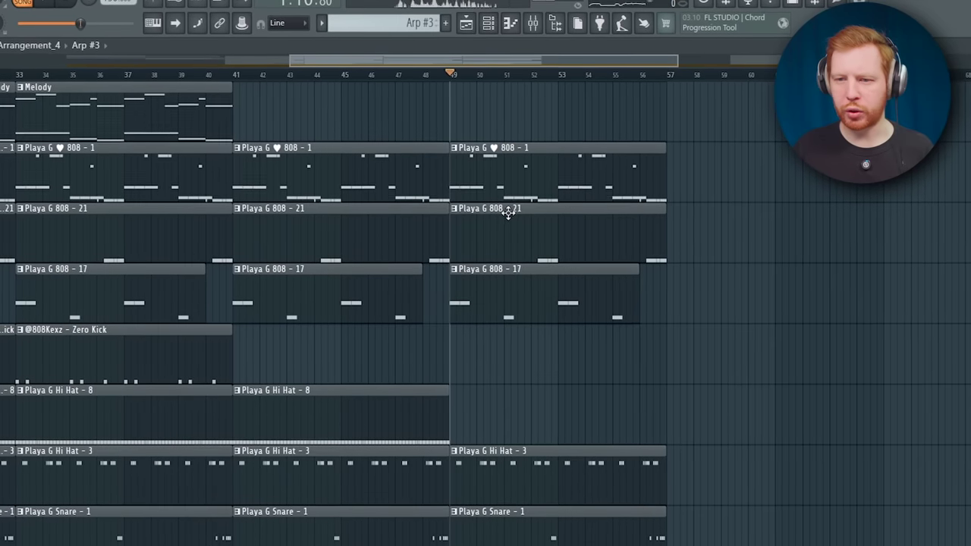
Delete the Playa G 808 - 21 and 808 - 17 clips at bar 49 and make the 808 - 1 clip there unique.
right_click(509, 214)
right_click(502, 275)
click(455, 148)
click(498, 263)
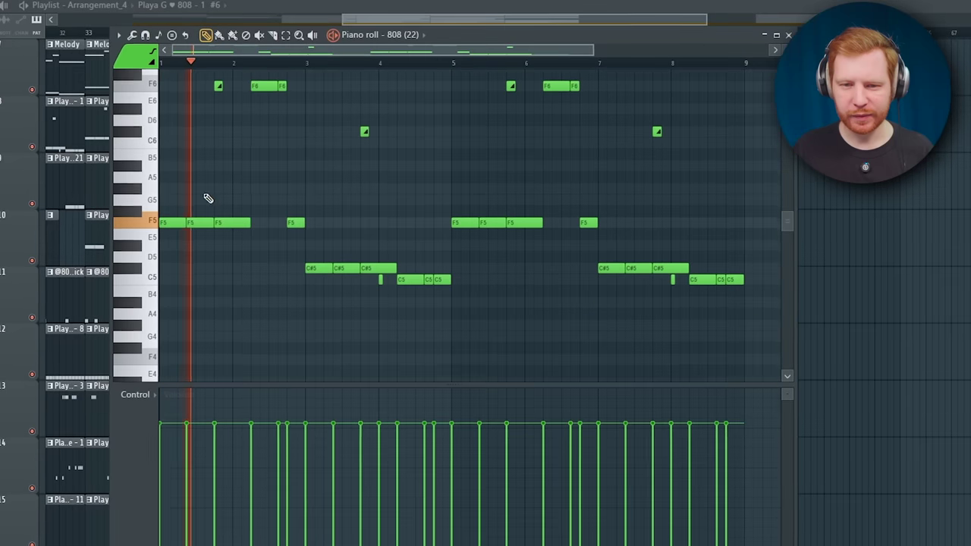
Chop the 808 notes in bars 1 to 4 and raise short slices an octave to F6, C#6 and C6.
scroll(201, 200, up, 3)
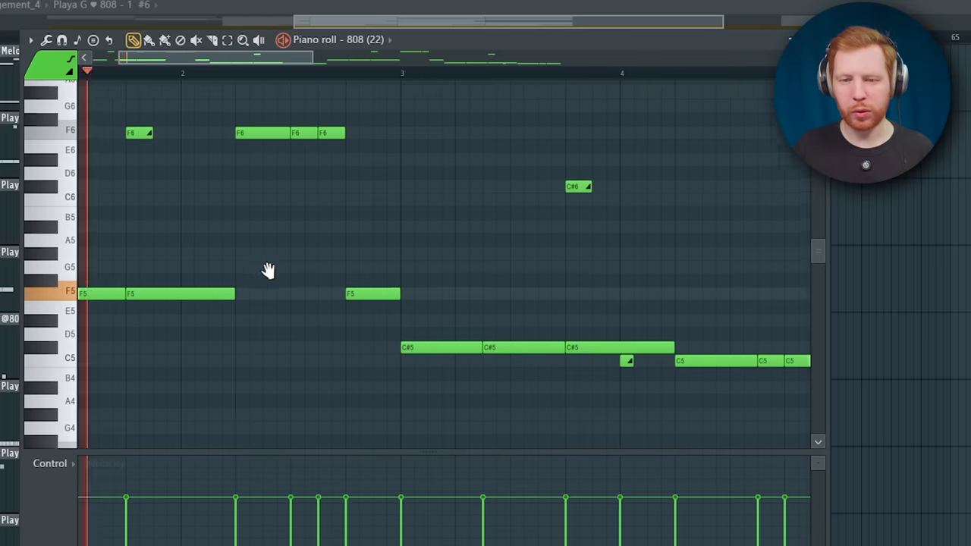
drag(267, 271, 353, 284)
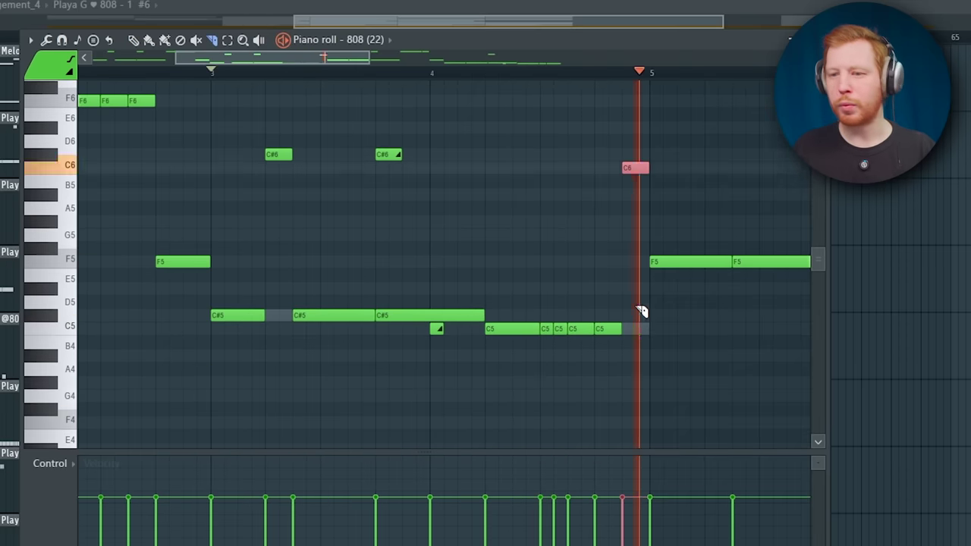
ctrl+right_click(643, 356)
key(space)
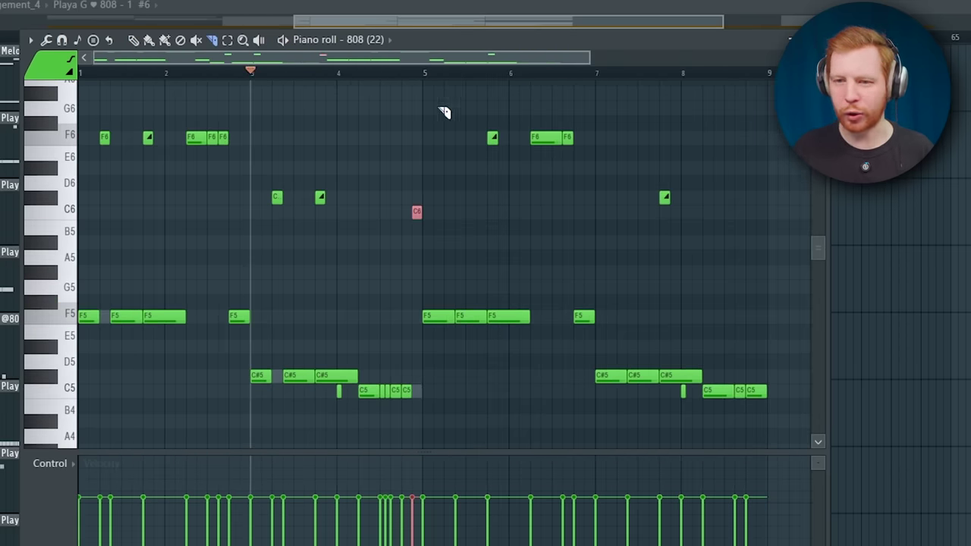
key(Escape)
Play the arrangement and examine the Newfangled Saturate and s(M)exoscope plugins on the master.
click(502, 64)
key(space)
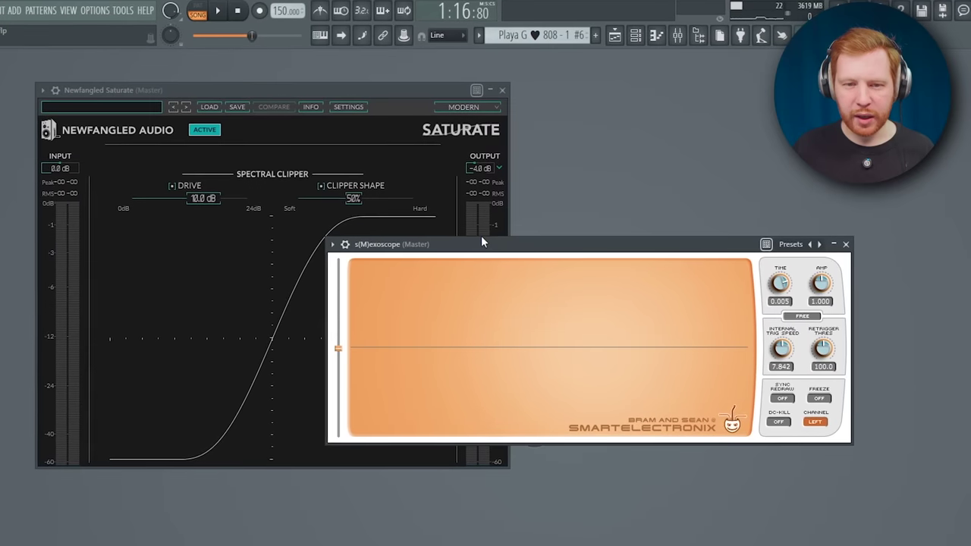
drag(481, 236, 462, 227)
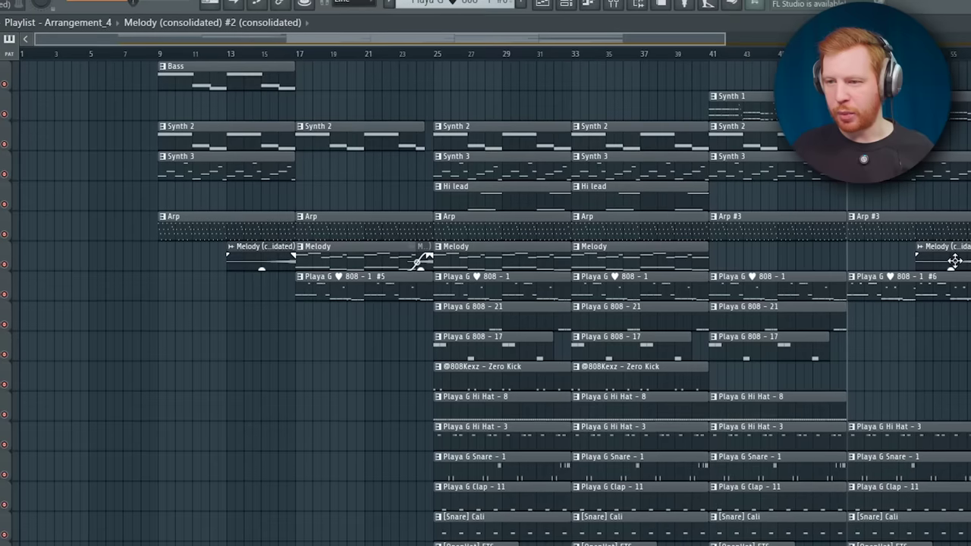
Shorten the Synth 1, Synth 3, Arp #3 and Playa G Hi Hat - 3 clips starting at bar 49 to end partway through bar 56.
drag(944, 271, 856, 296)
drag(371, 62, 580, 545)
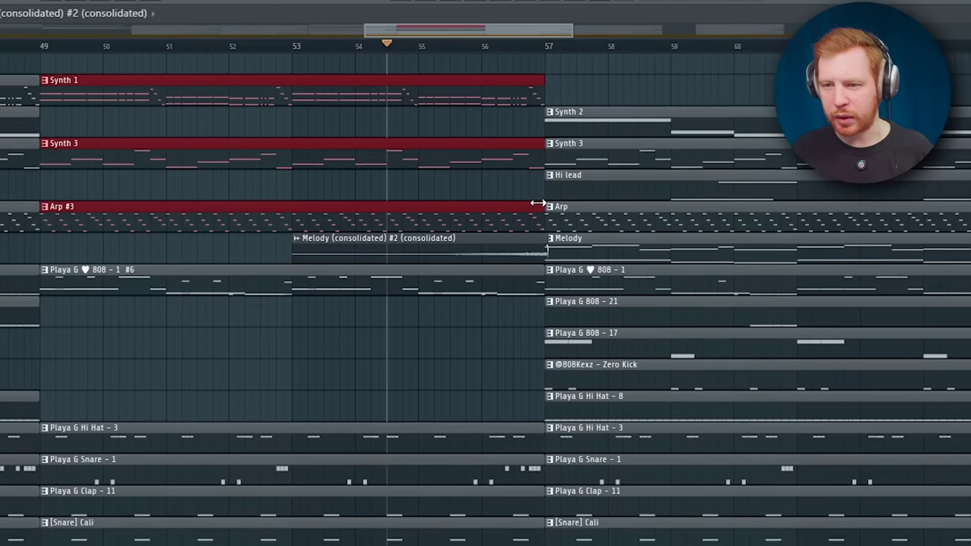
drag(537, 203, 510, 203)
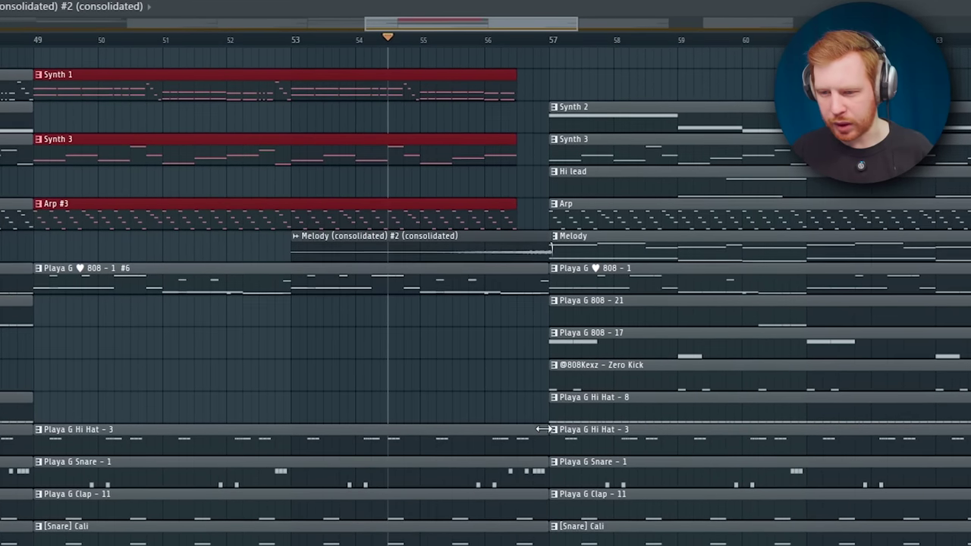
drag(543, 429, 506, 433)
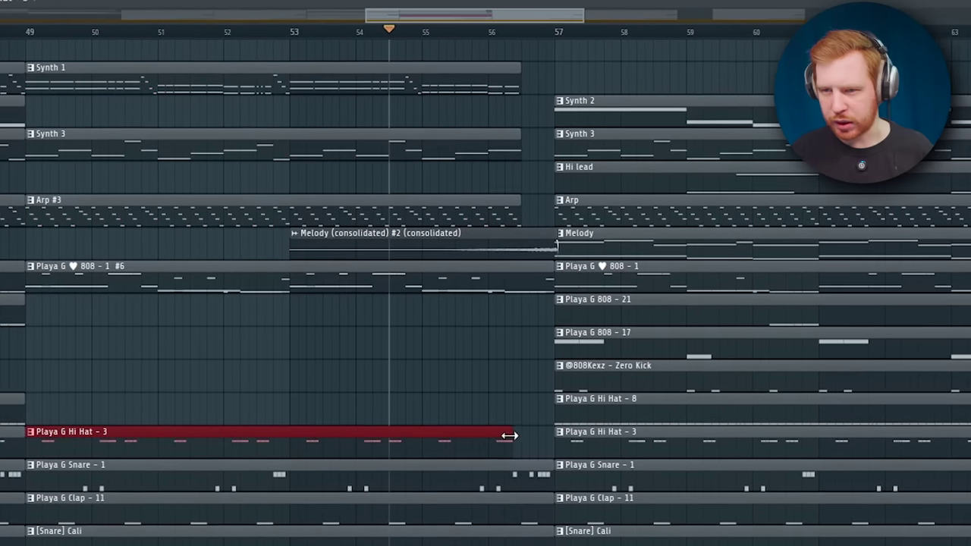